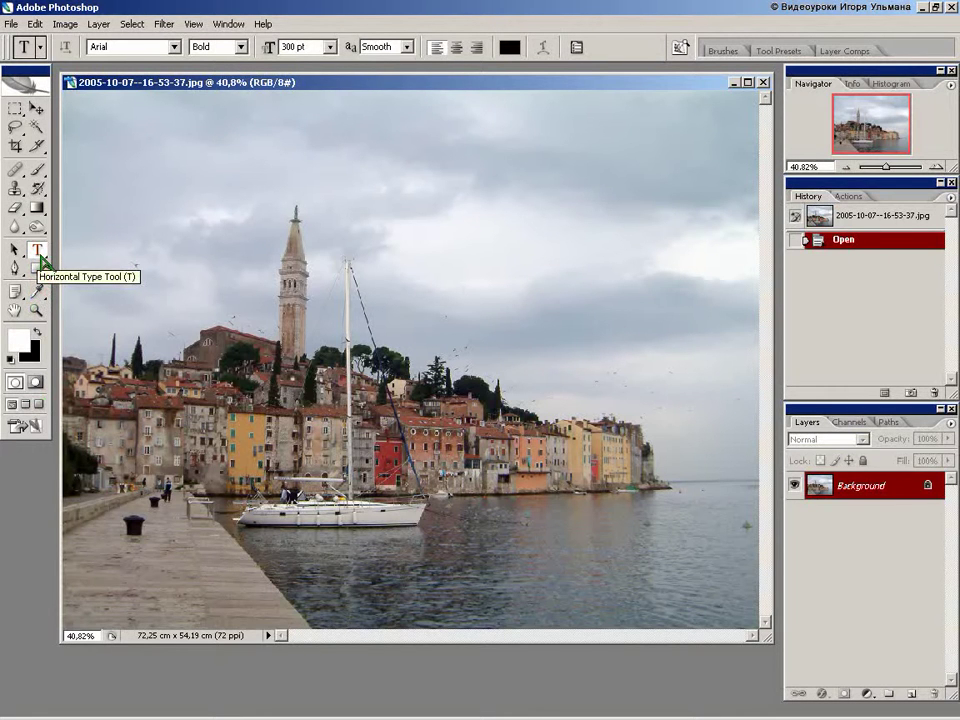
# Keep the Horizontal Type Tool and start a text entry in the sky above the town.
pyautogui.click(45, 259)
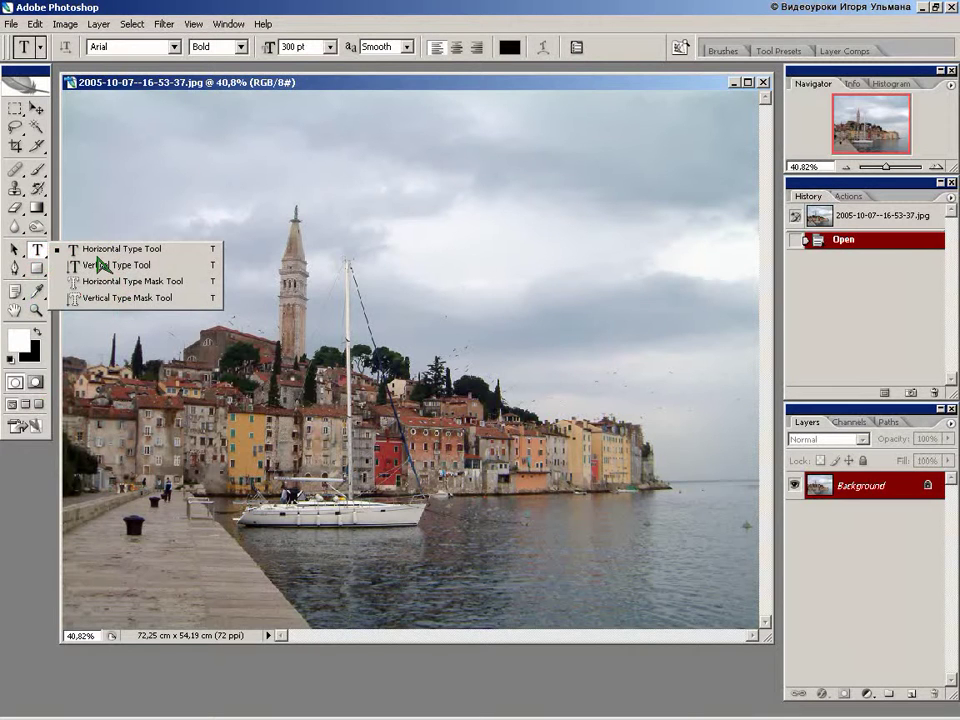
pyautogui.click(37, 253)
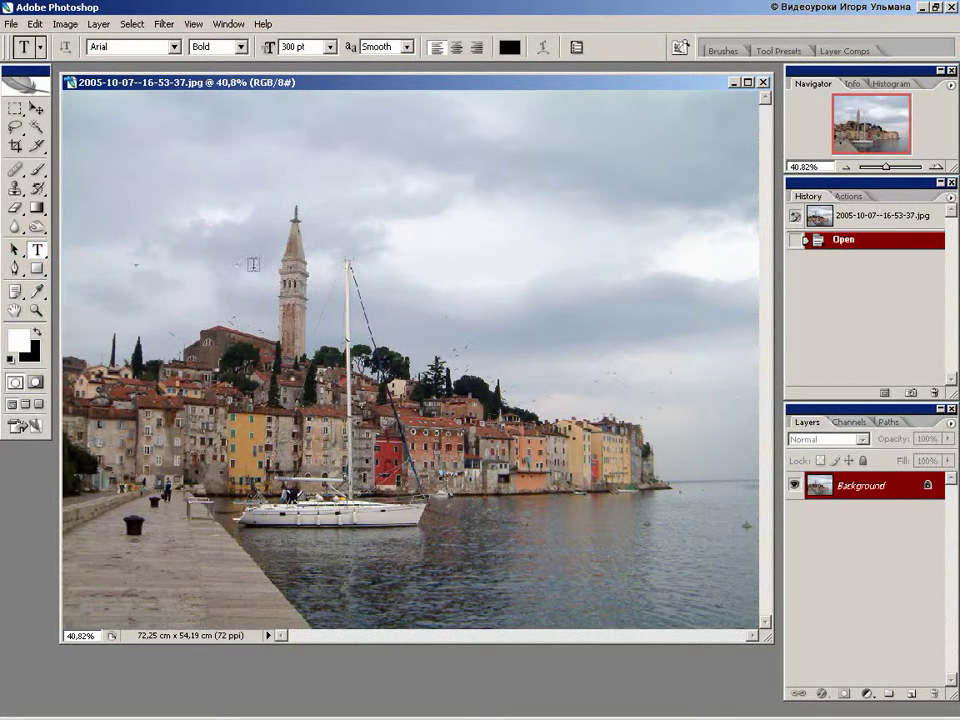
pyautogui.click(397, 212)
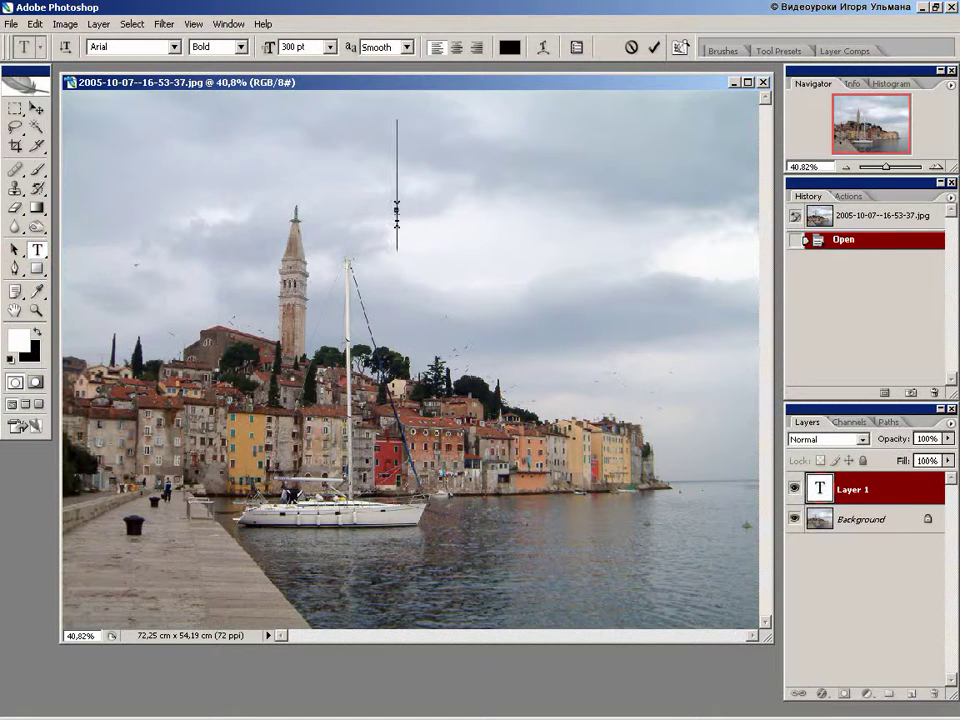
# Set the type to Arial Regular at 72 pt.
pyautogui.click(174, 47)
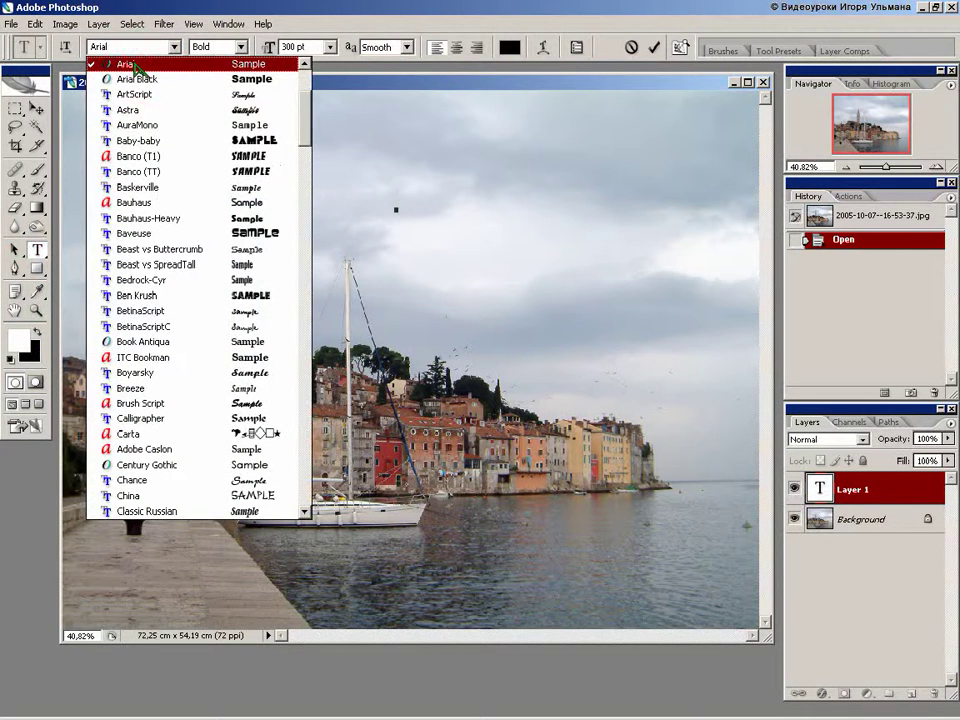
pyautogui.click(101, 47)
pyautogui.click(241, 47)
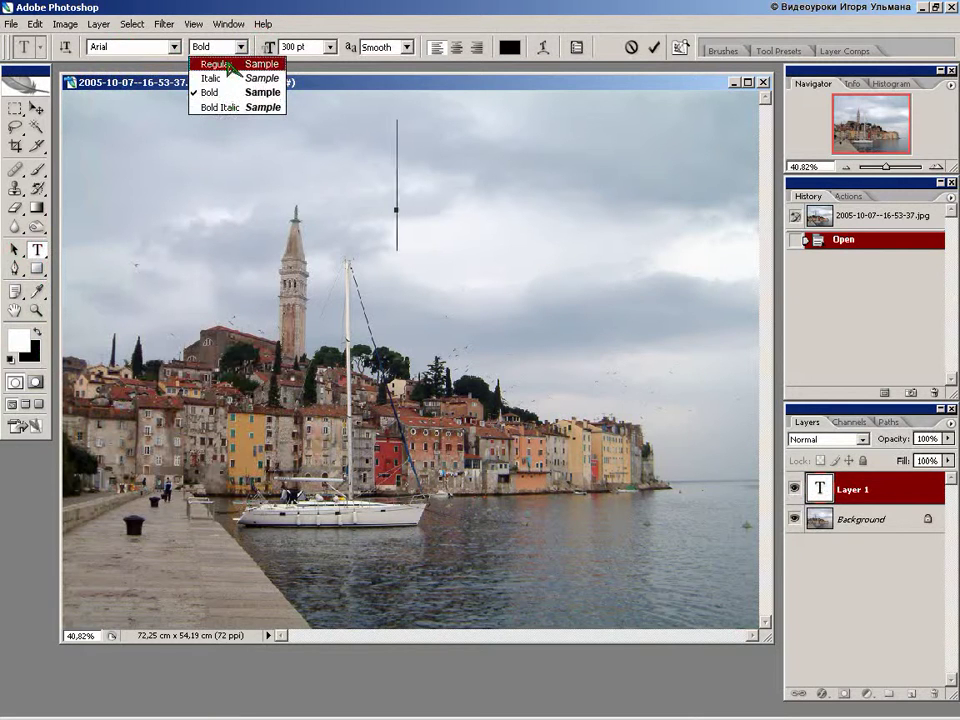
pyautogui.click(210, 64)
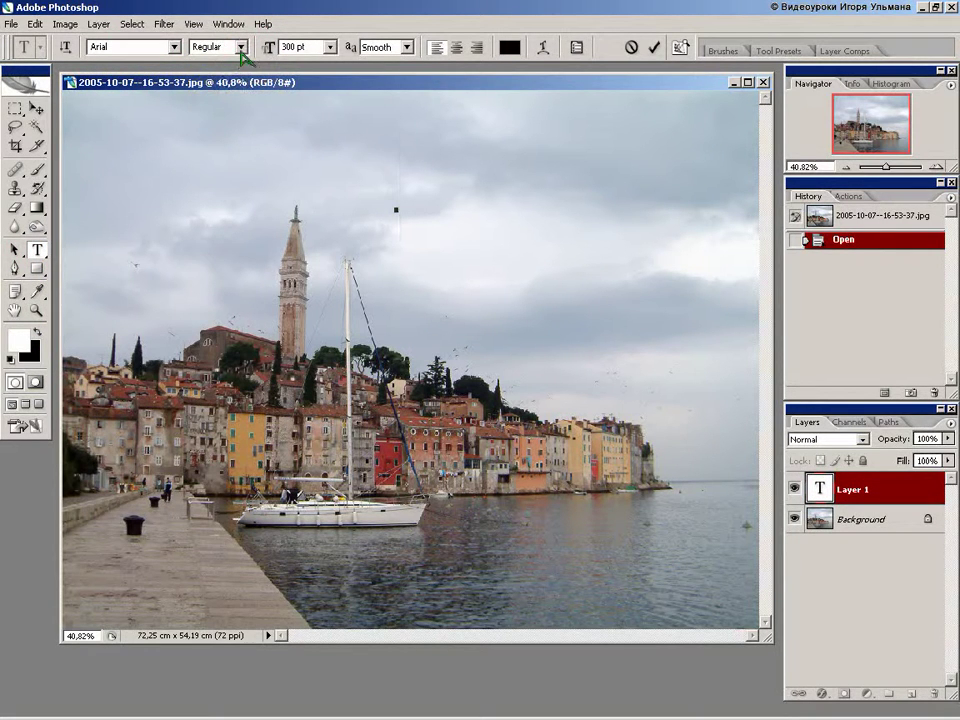
pyautogui.click(330, 47)
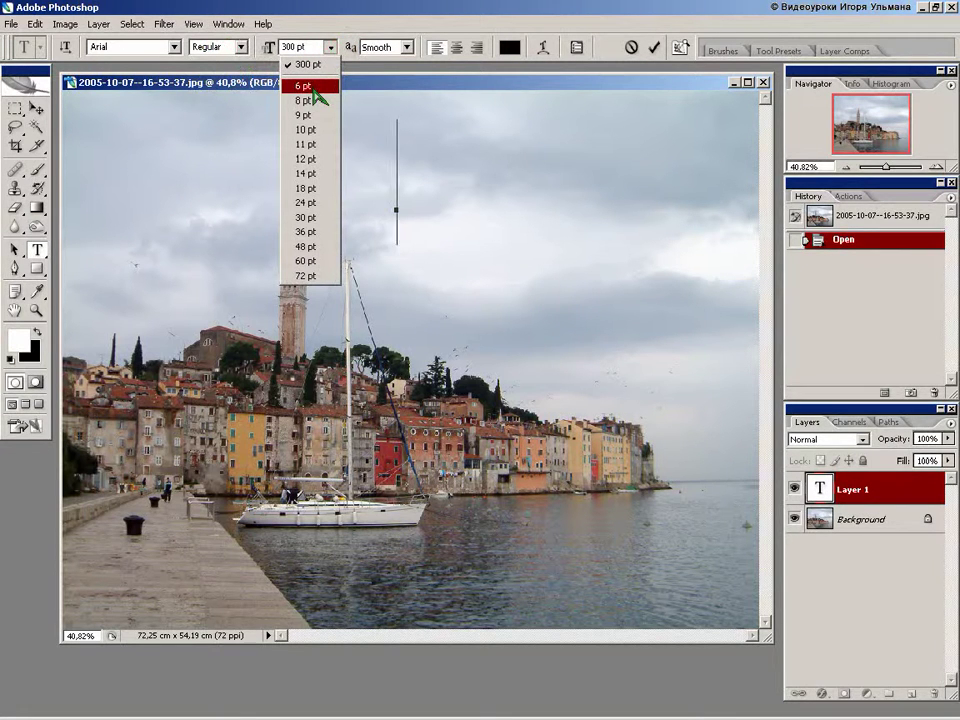
pyautogui.click(319, 276)
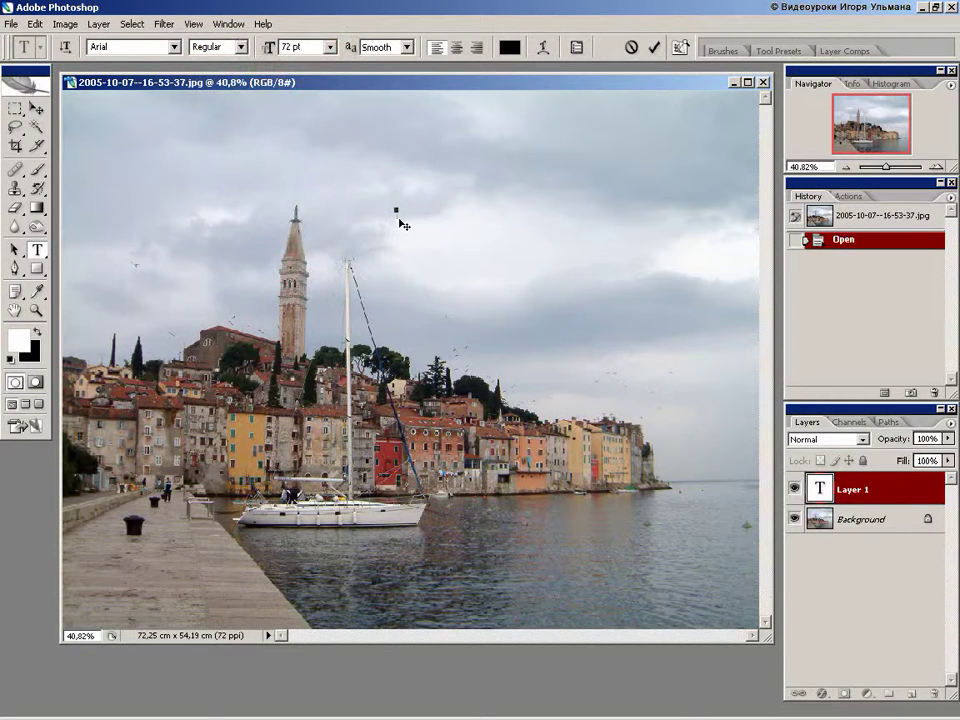
# Type ХОРВАТИЯ, resize it to 200 pt, and nudge it left and lower in the sky.
pyautogui.write('X')
pyautogui.write('ОРВАТИЯ')
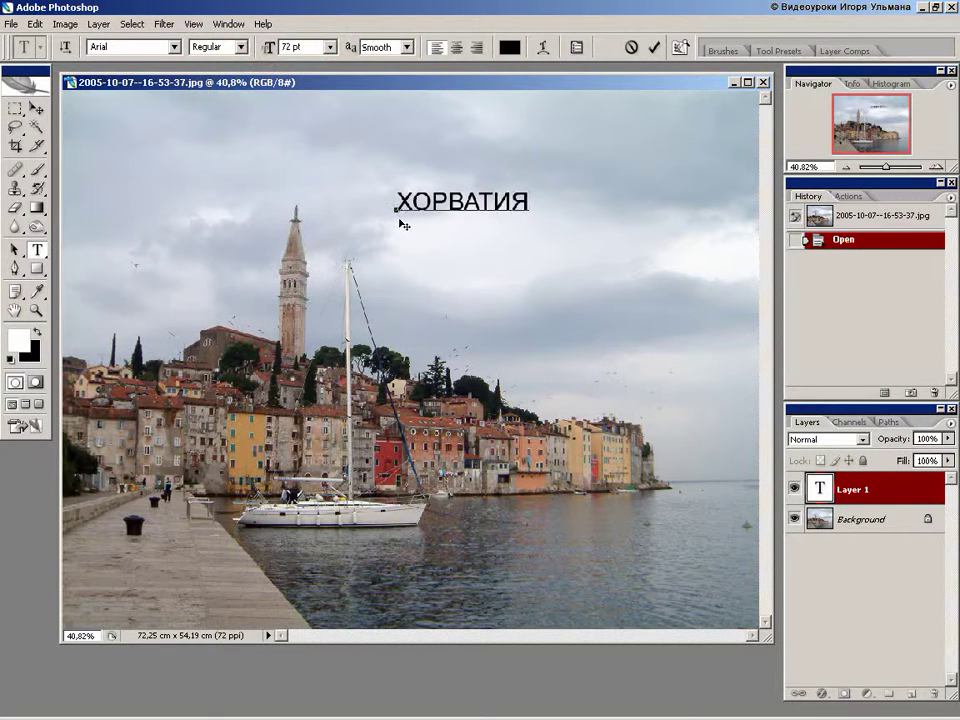
pyautogui.hotkey('ctrl', 'a')
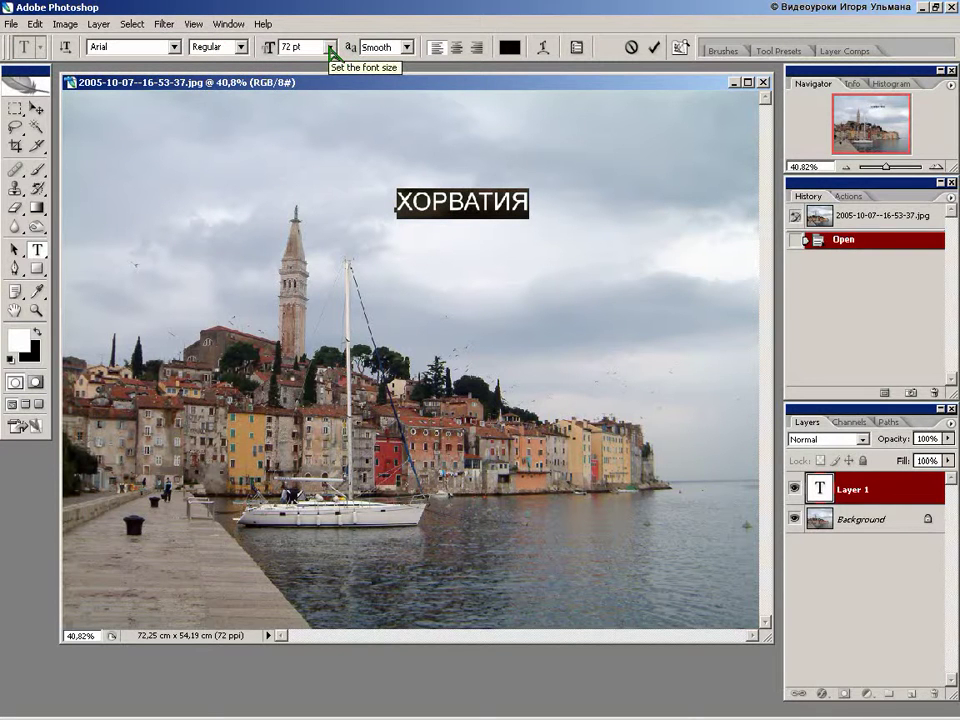
pyautogui.click(306, 46)
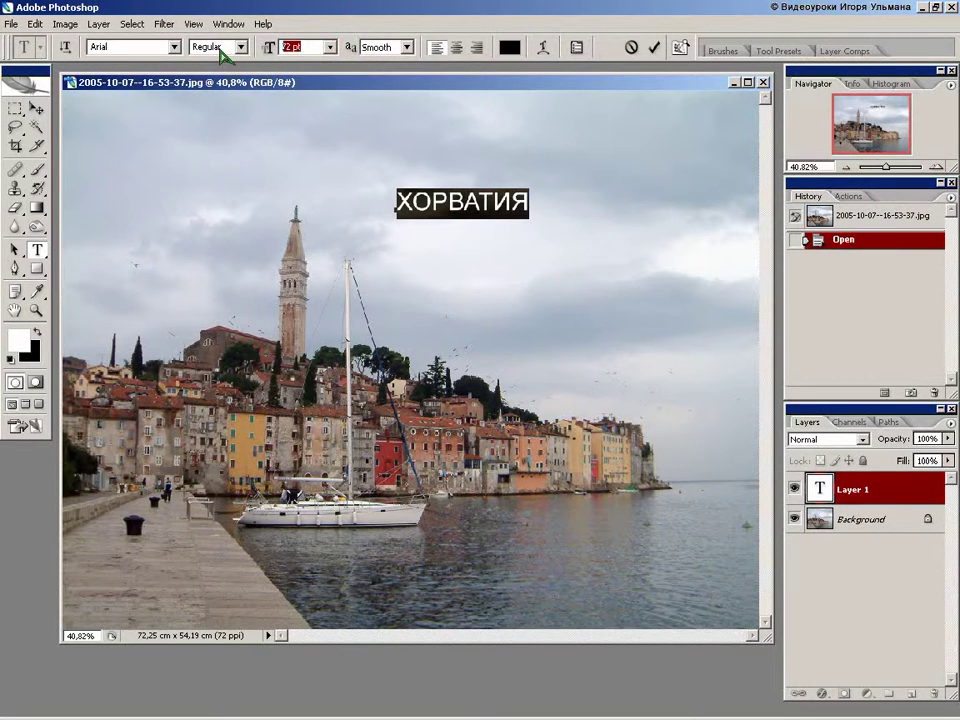
pyautogui.write('200')
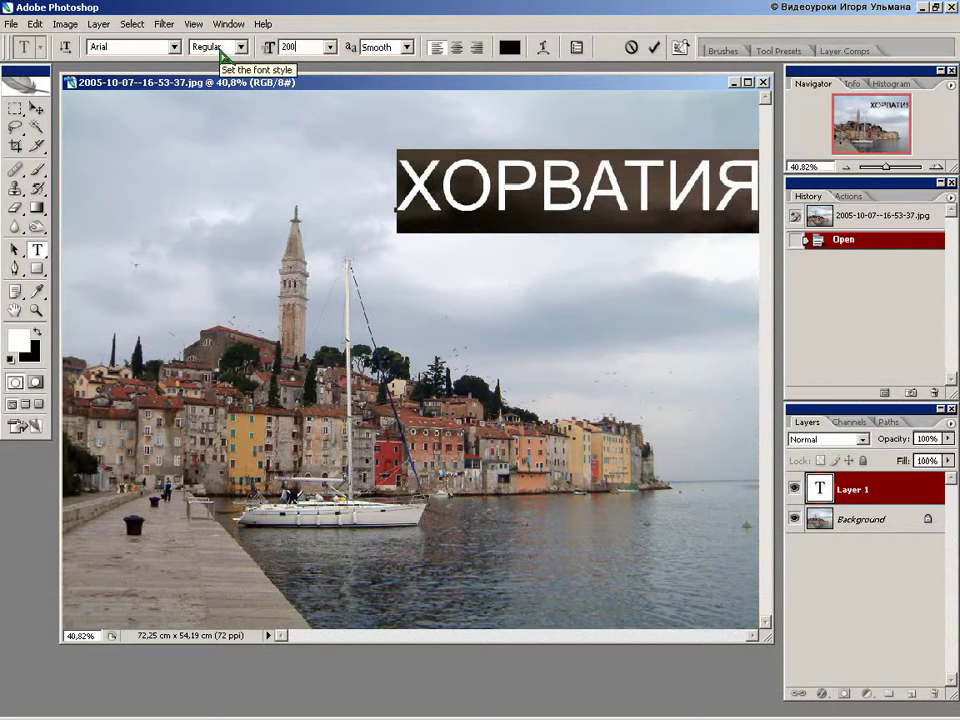
pyautogui.moveTo(593, 279)
pyautogui.mouseDown()
pyautogui.moveTo(530, 281)
pyautogui.moveTo(550, 287)
pyautogui.mouseUp()
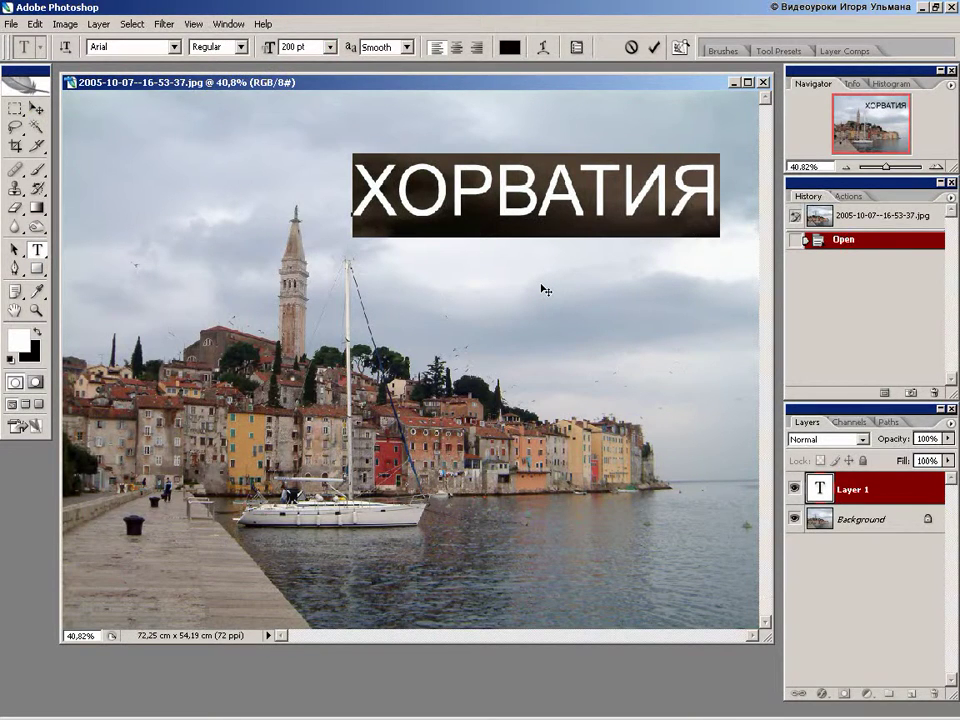
pyautogui.moveTo(552, 283); pyautogui.dragTo(521, 326)
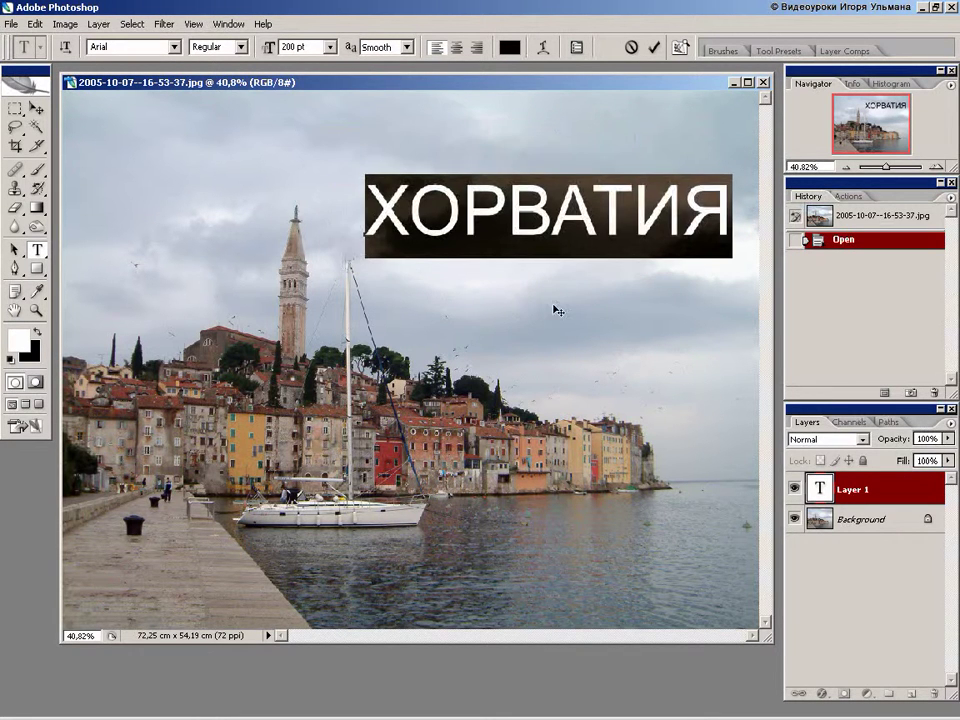
pyautogui.click(591, 220)
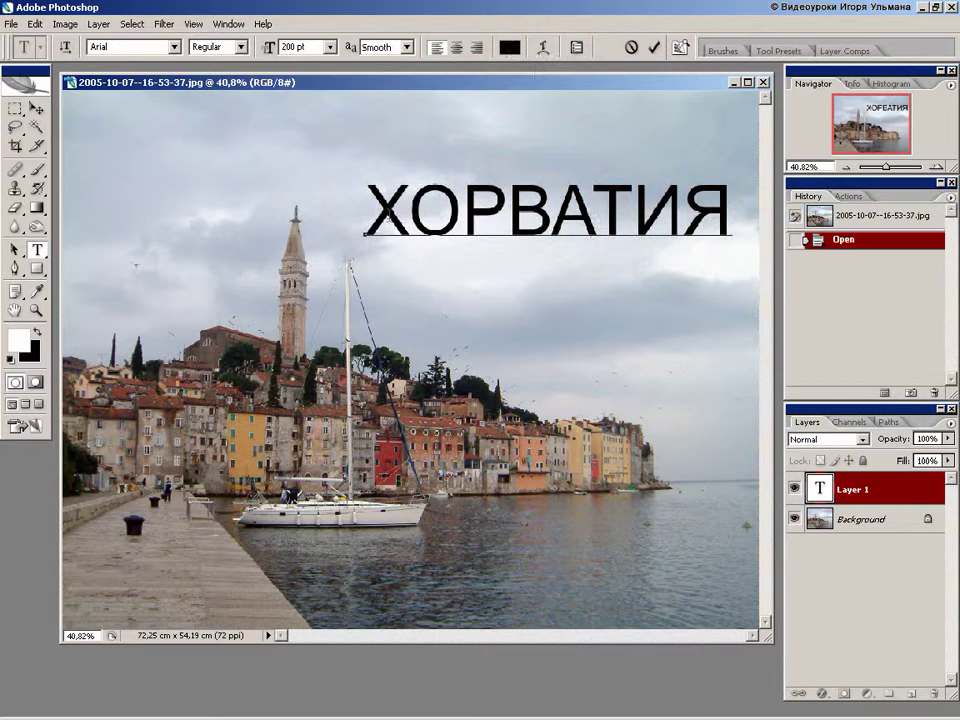
# Select ХОРВАТИЯ, check its colour without changing it, and switch it to Arial Bold.
pyautogui.moveTo(390, 208); pyautogui.dragTo(733, 212)
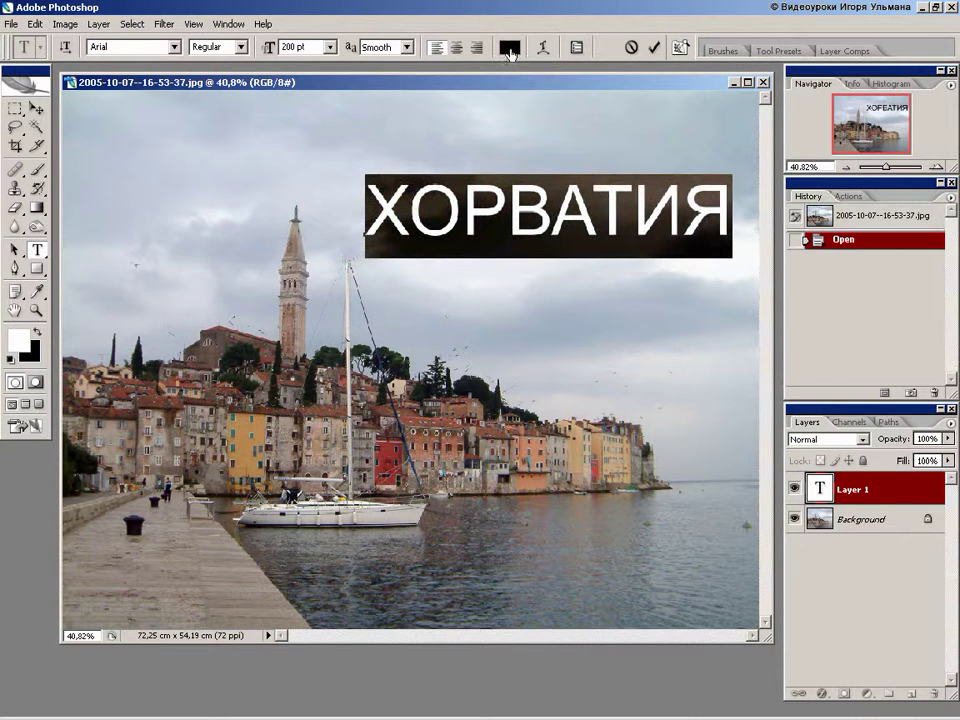
pyautogui.click(510, 49)
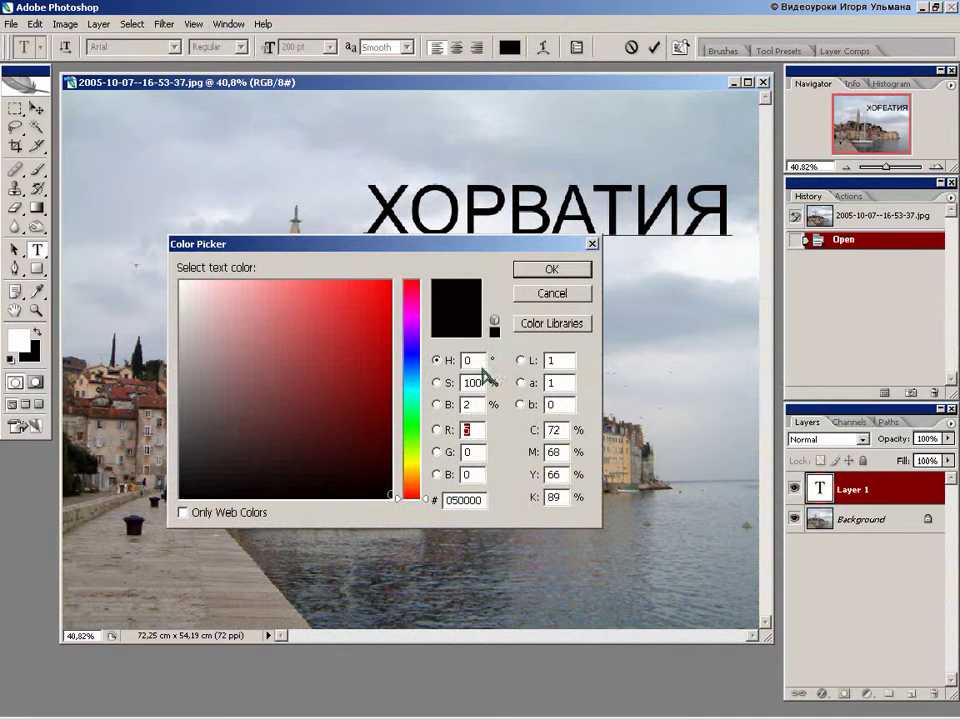
pyautogui.click(553, 295)
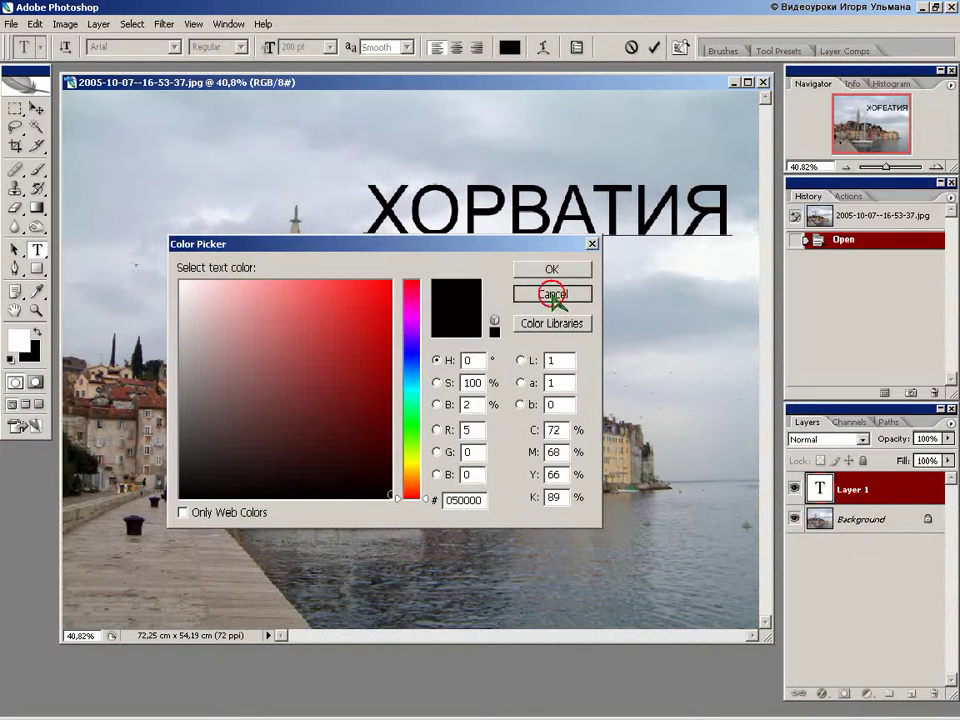
pyautogui.click(240, 46)
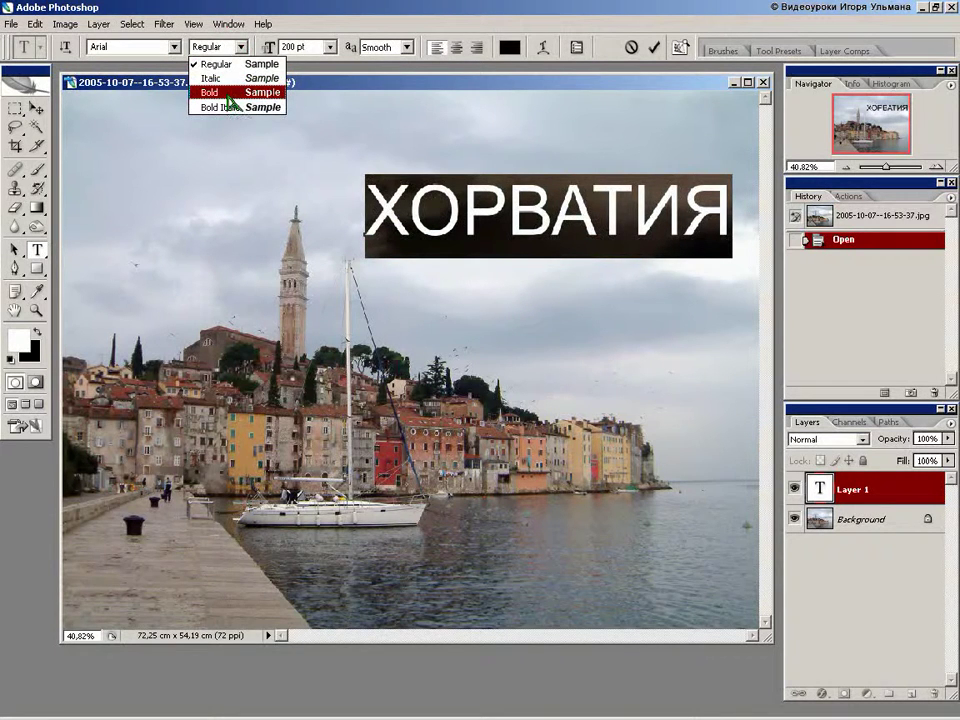
pyautogui.click(229, 95)
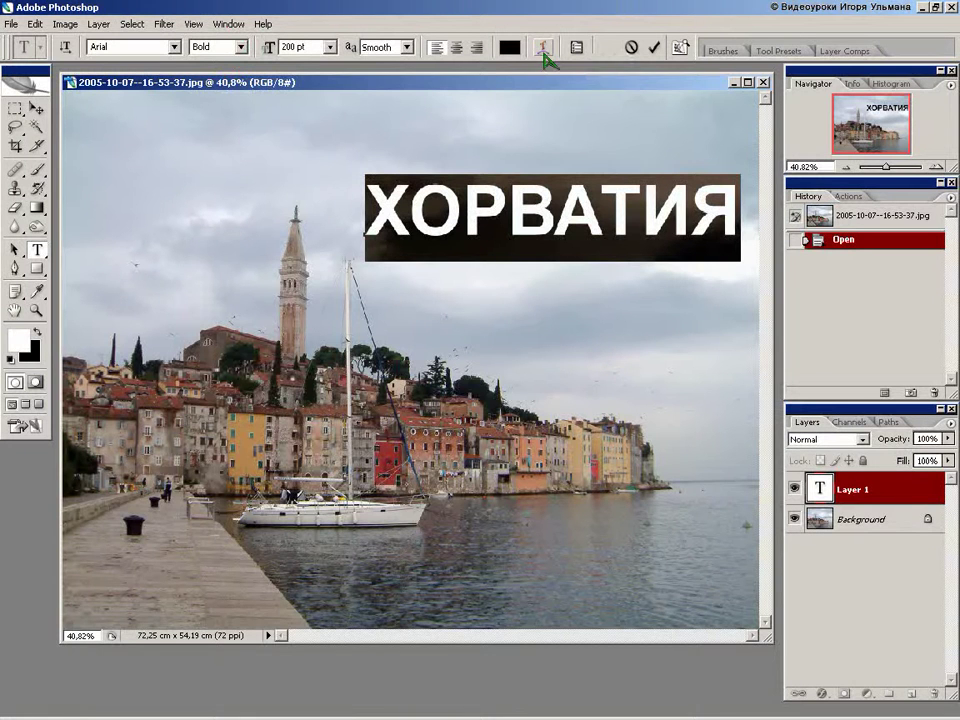
# Warp ХОРВАТИЯ into an arc, adjust its bend, then switch the warp style to Flag.
pyautogui.click(543, 47)
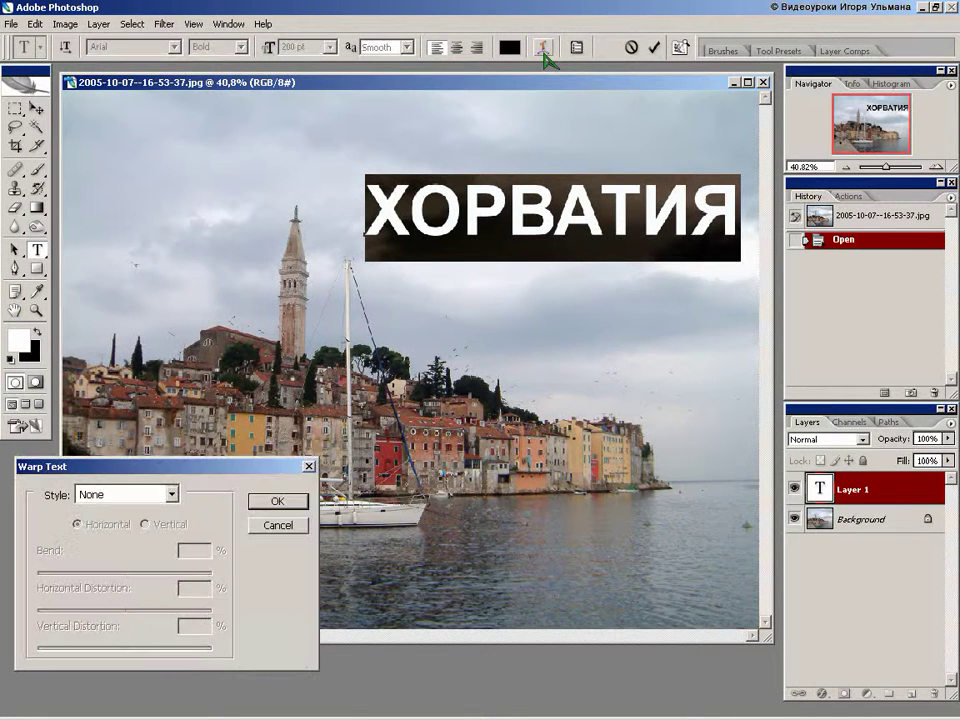
pyautogui.click(172, 495)
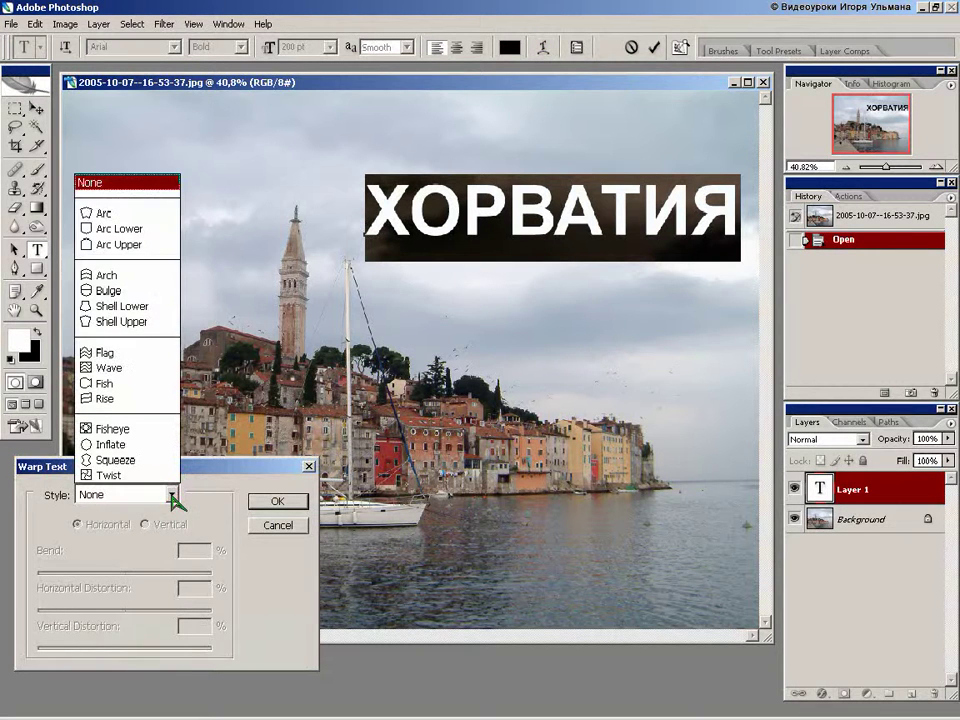
pyautogui.click(106, 213)
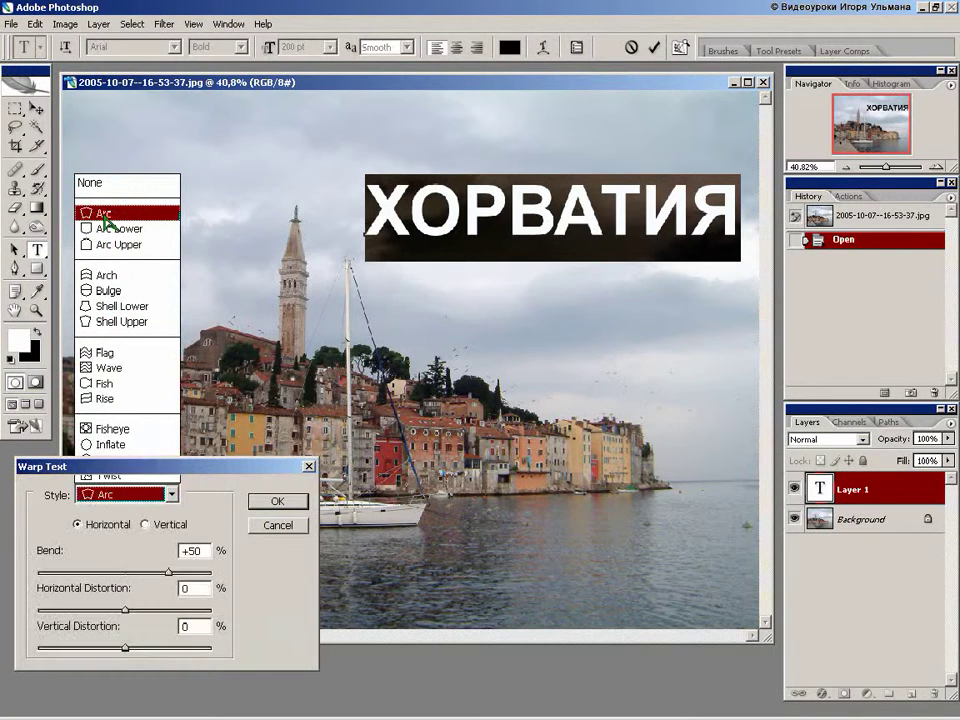
pyautogui.click(168, 572)
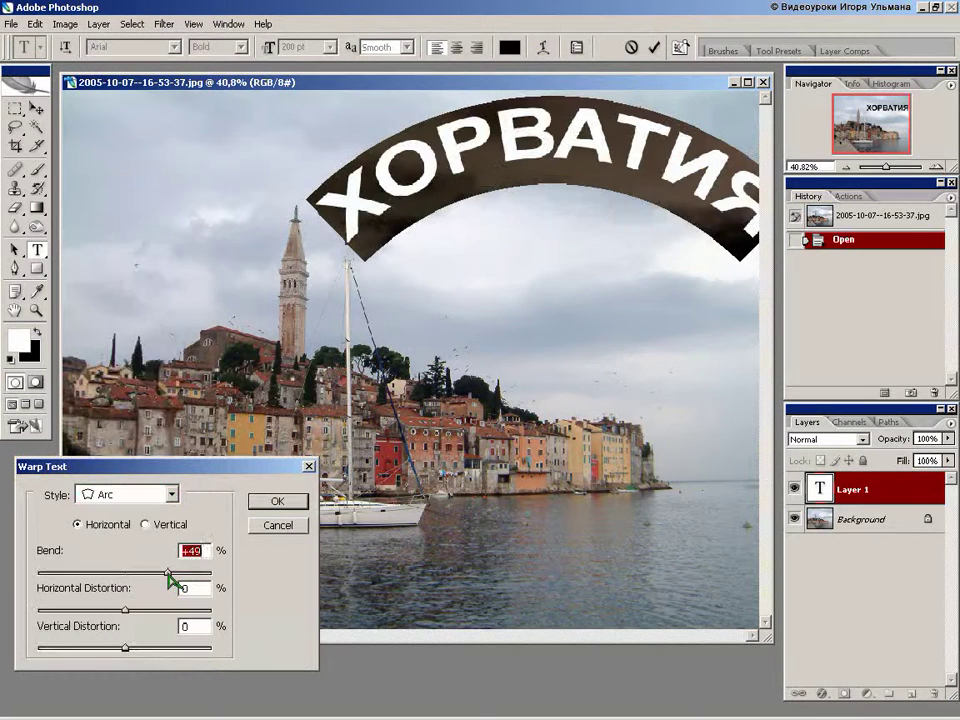
pyautogui.click(168, 572)
pyautogui.moveTo(168, 573)
pyautogui.mouseDown()
pyautogui.moveTo(142, 573)
pyautogui.moveTo(168, 573)
pyautogui.mouseUp()
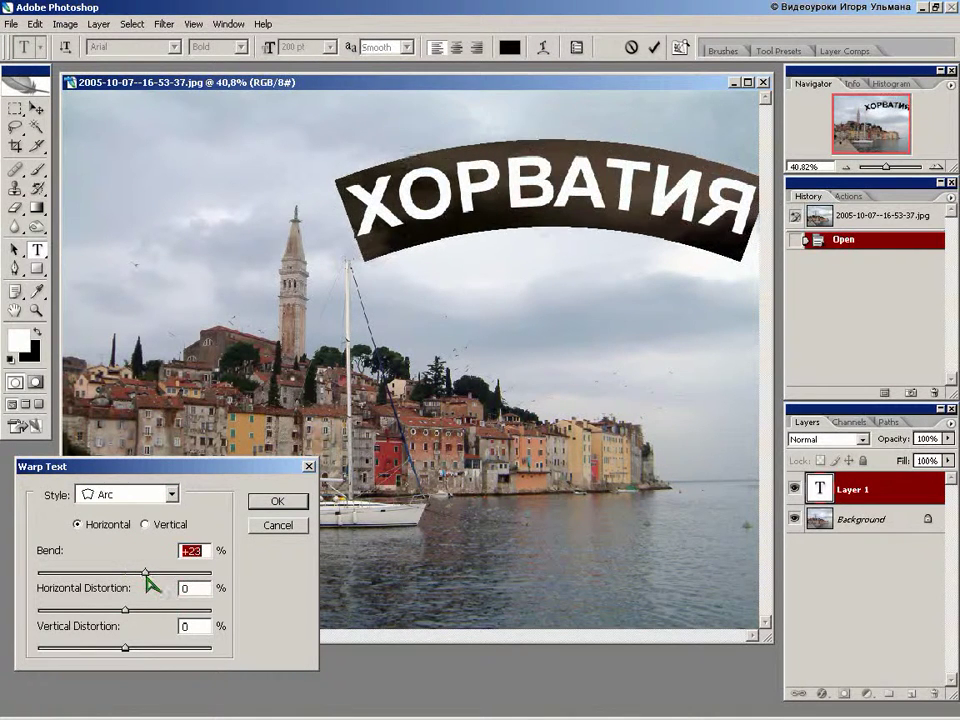
pyautogui.click(172, 494)
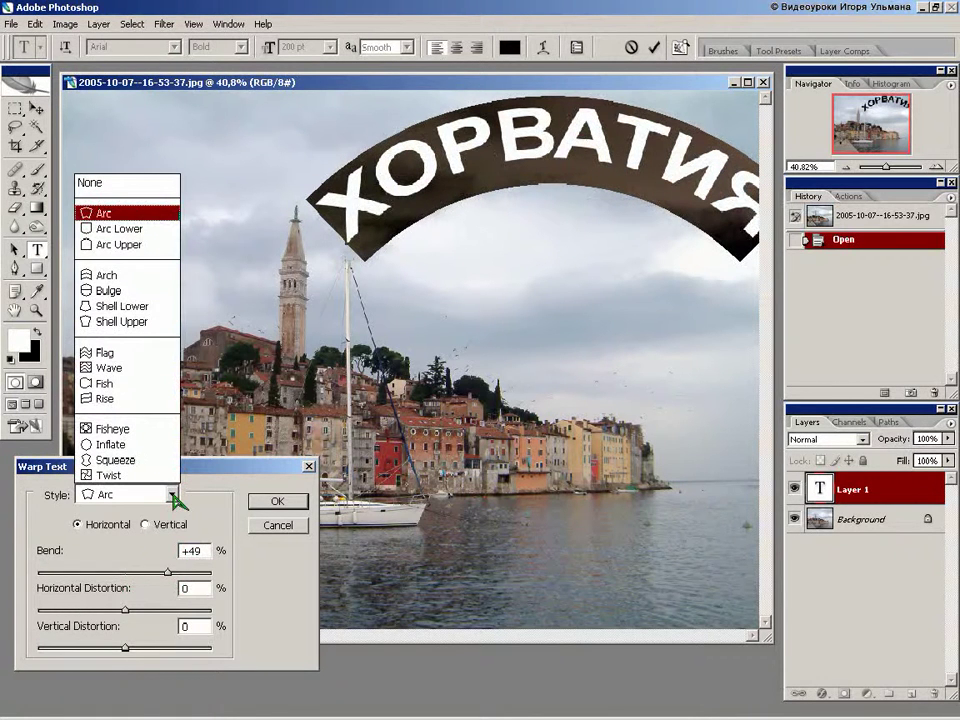
pyautogui.click(103, 354)
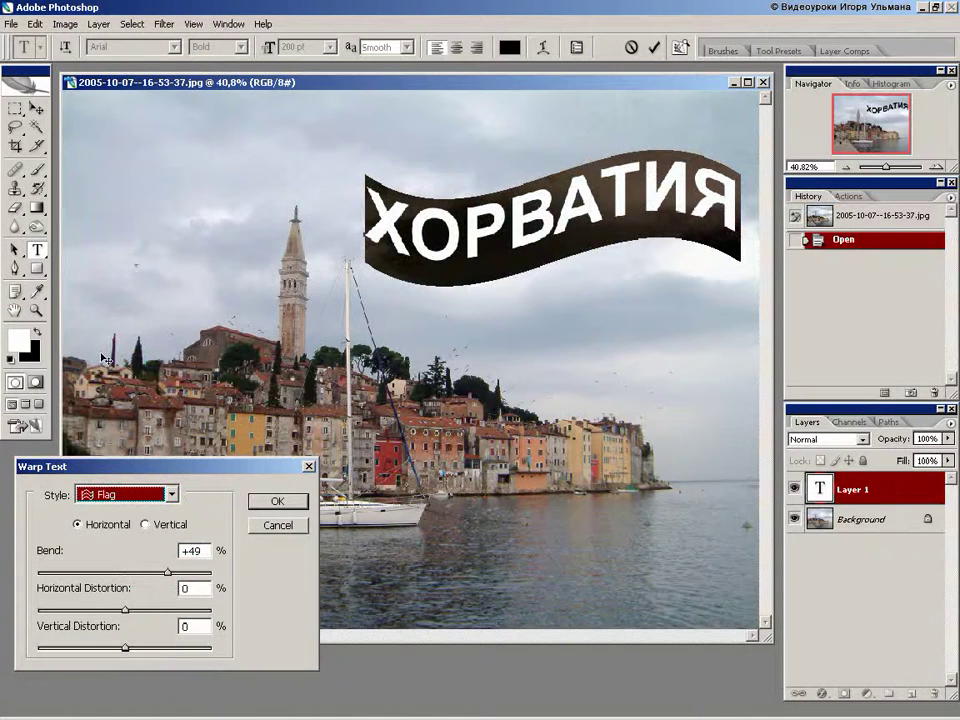
# Preview a Squeeze warp on ХОРВАТИЯ, toggling vertical and horizontal and adjusting the bend.
pyautogui.click(174, 496)
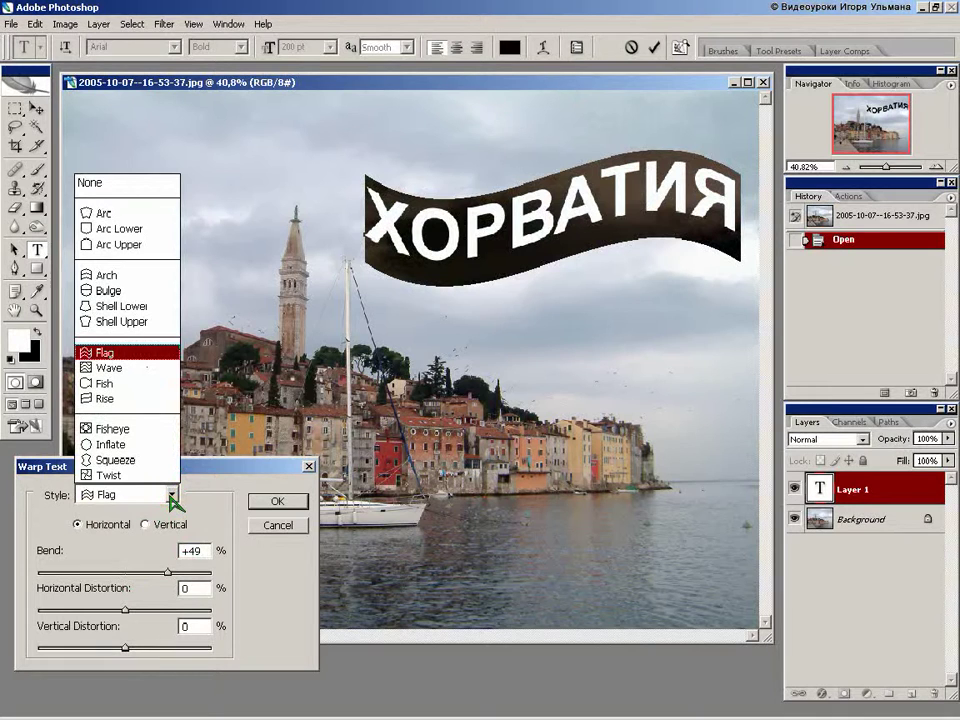
pyautogui.click(118, 460)
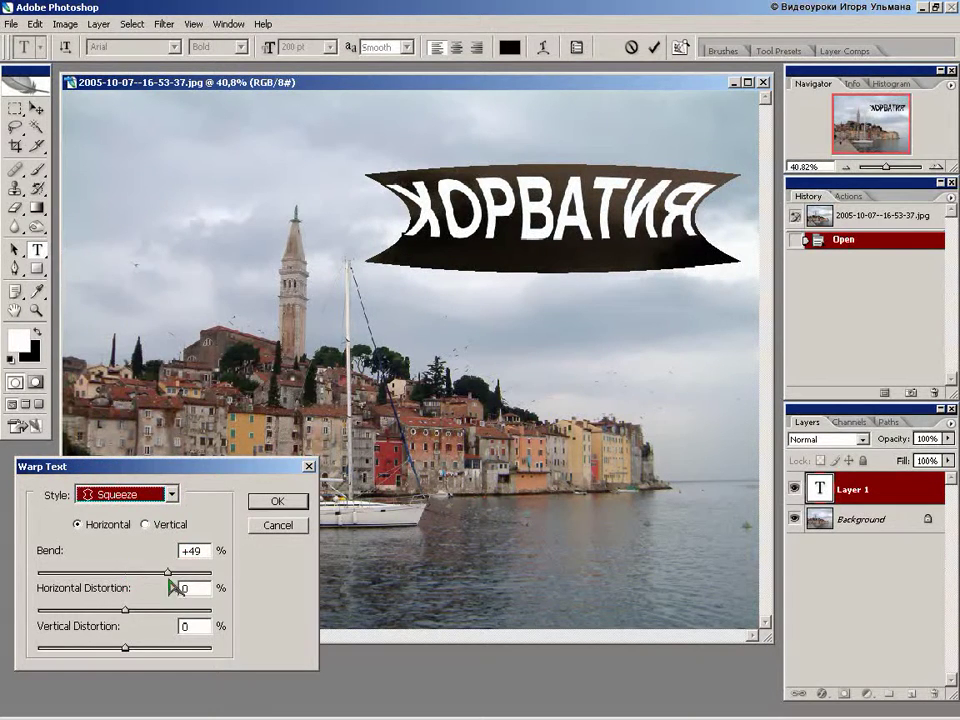
pyautogui.click(146, 525)
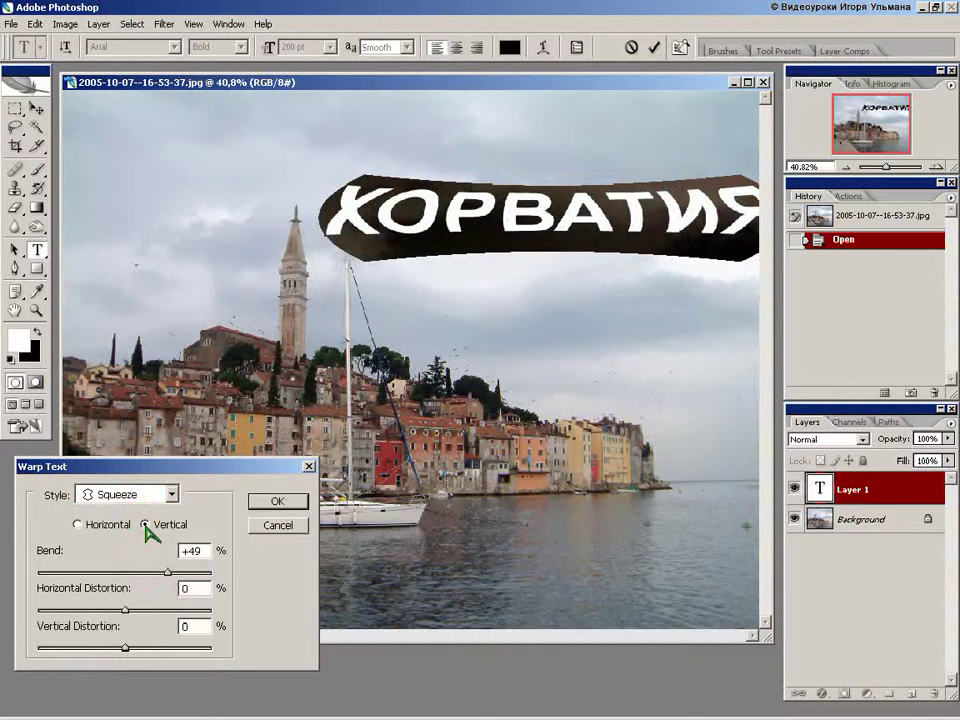
pyautogui.click(78, 525)
pyautogui.moveTo(170, 578)
pyautogui.mouseDown()
pyautogui.moveTo(139, 574)
pyautogui.moveTo(163, 580)
pyautogui.moveTo(150, 574)
pyautogui.mouseUp()
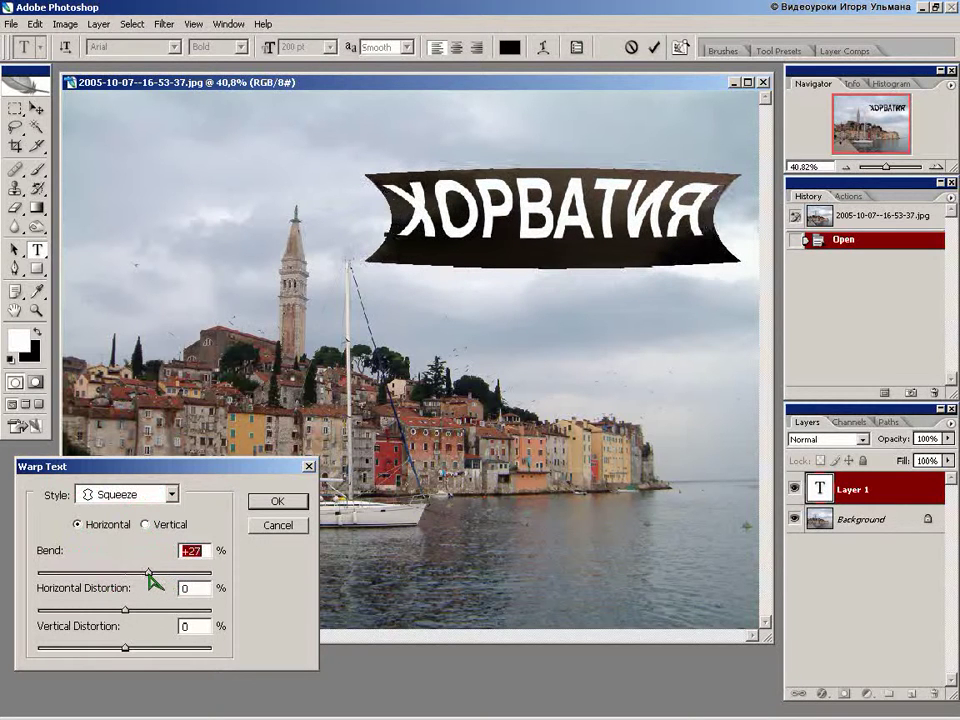
# Set the warp style to None and confirm, leaving ХОРВАТИЯ straight.
pyautogui.click(171, 494)
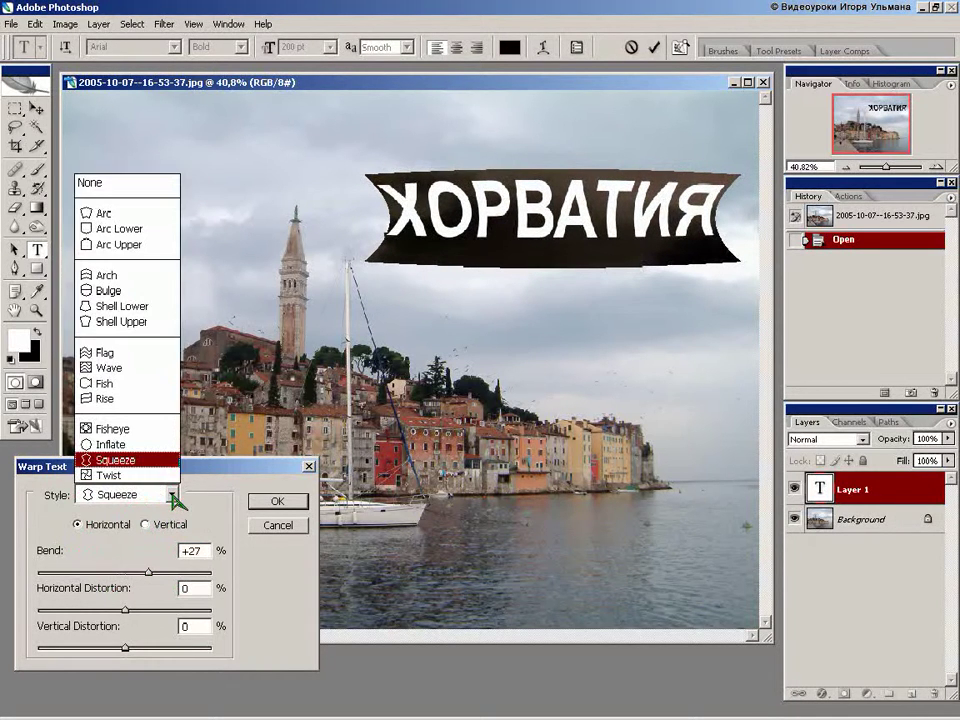
pyautogui.click(88, 185)
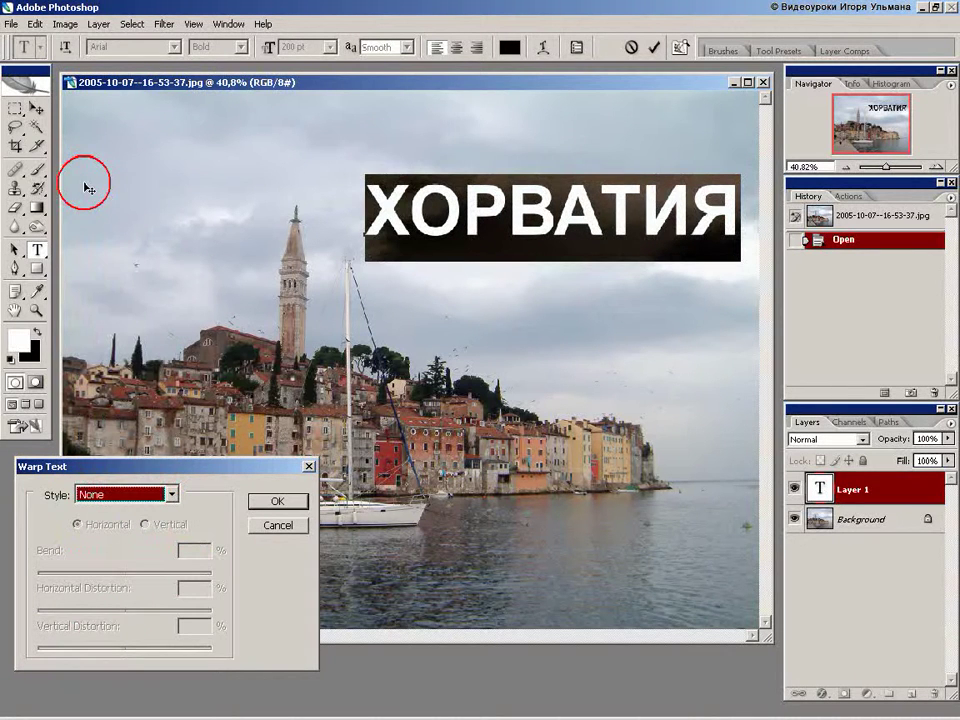
pyautogui.click(279, 503)
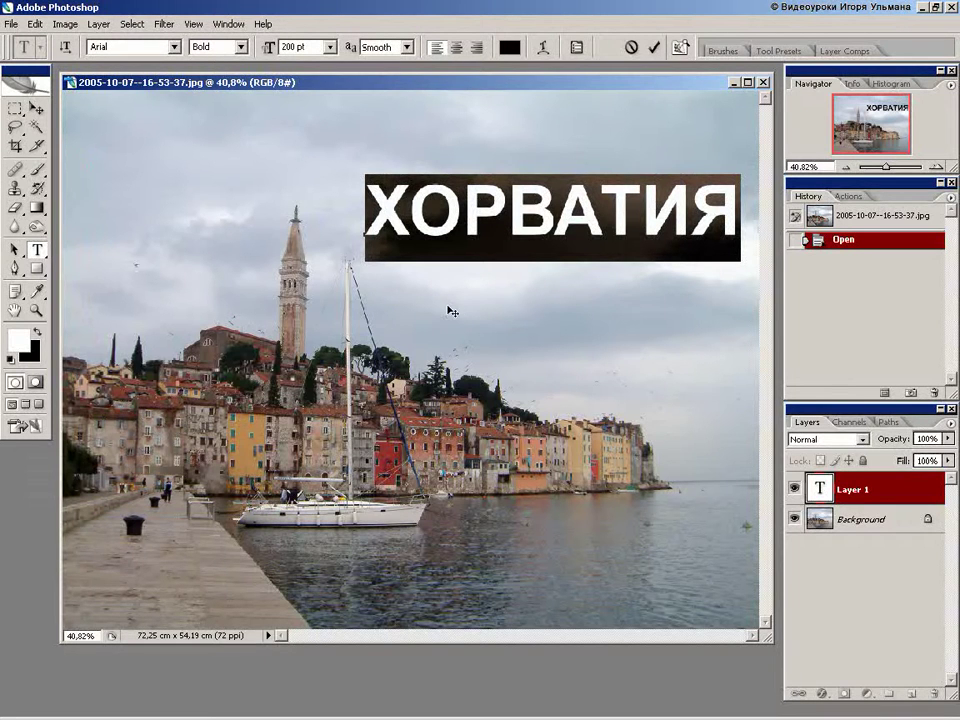
# Open the Character panel, move it lower, and commit ХОРВАТИЯ as its own type layer.
pyautogui.click(577, 47)
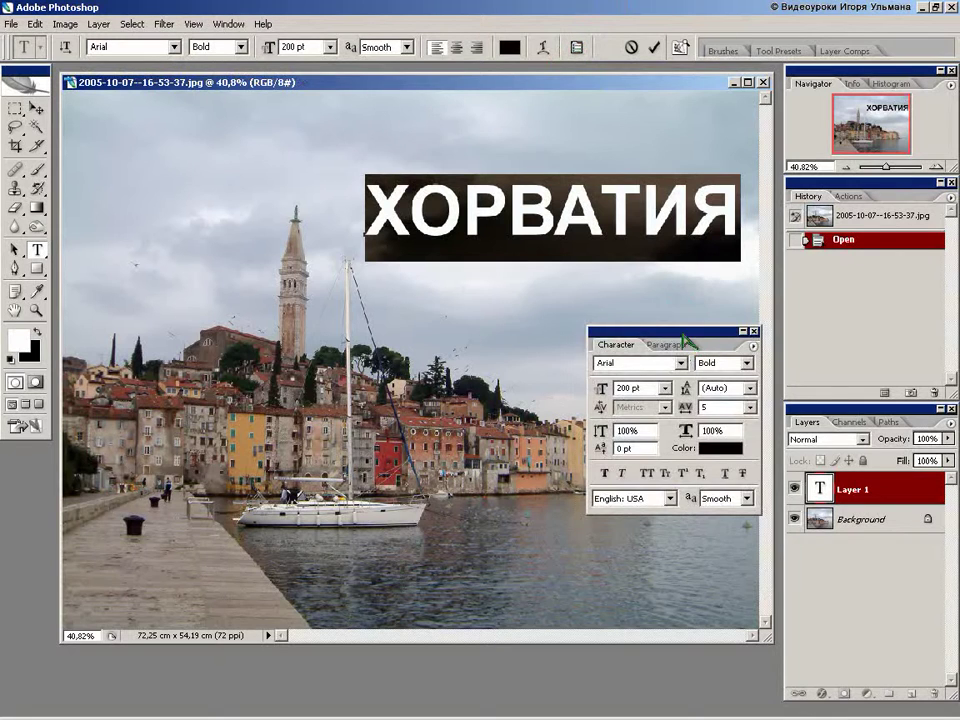
pyautogui.moveTo(686, 335); pyautogui.dragTo(688, 359)
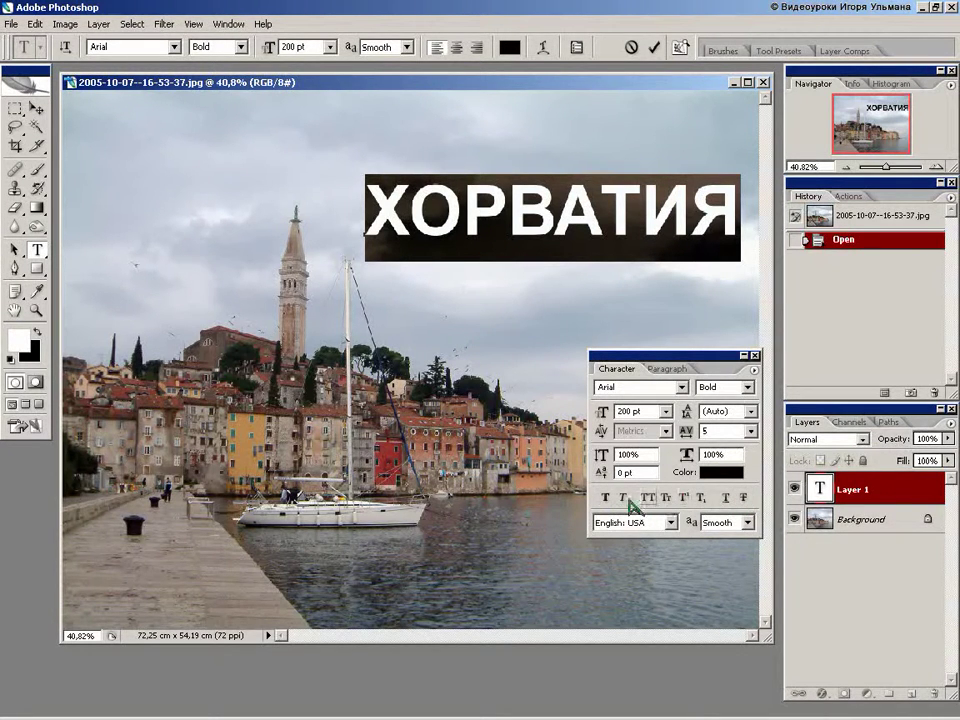
pyautogui.click(755, 355)
pyautogui.click(847, 263)
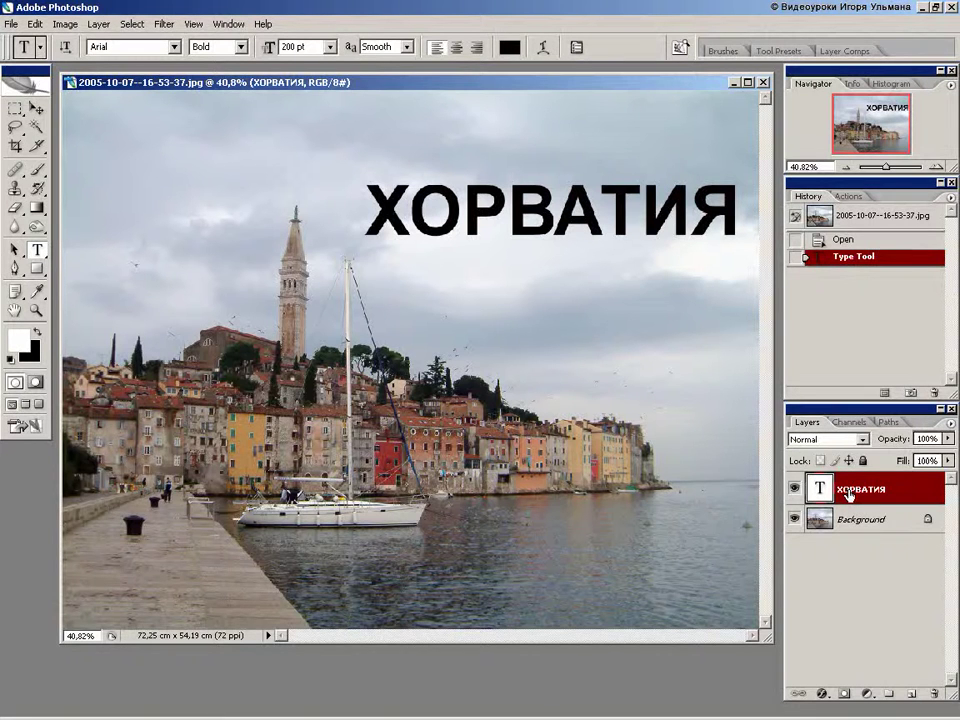
# Give the ХОРВАТИЯ layer an 8 px yellow (fff000) stroke in Blending Options and enable Drop Shadow.
pyautogui.rightClick(848, 494)
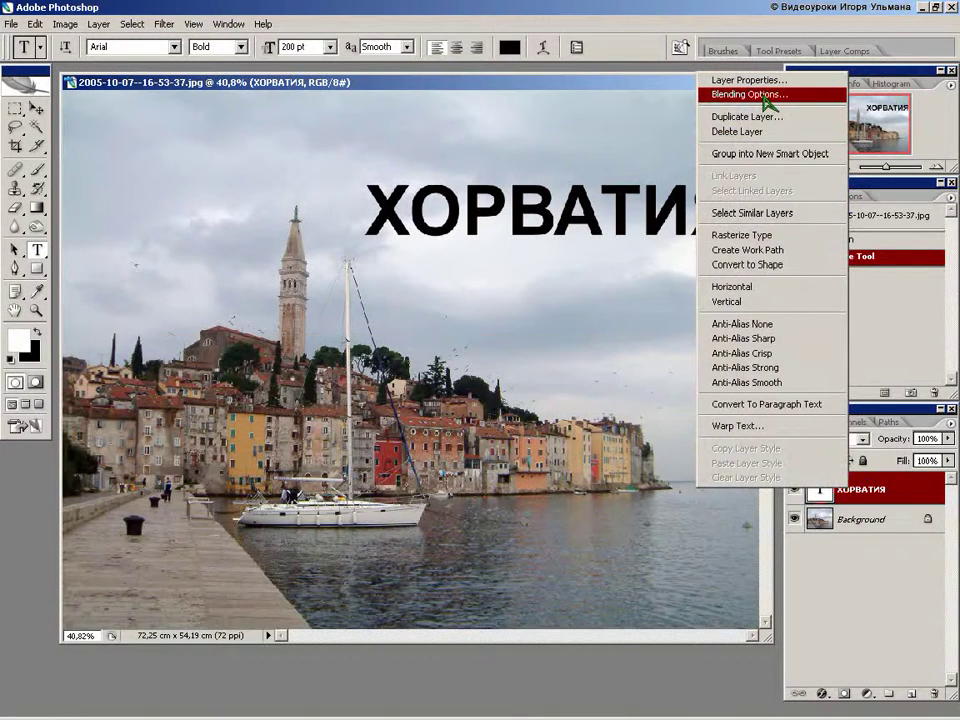
pyautogui.click(769, 100)
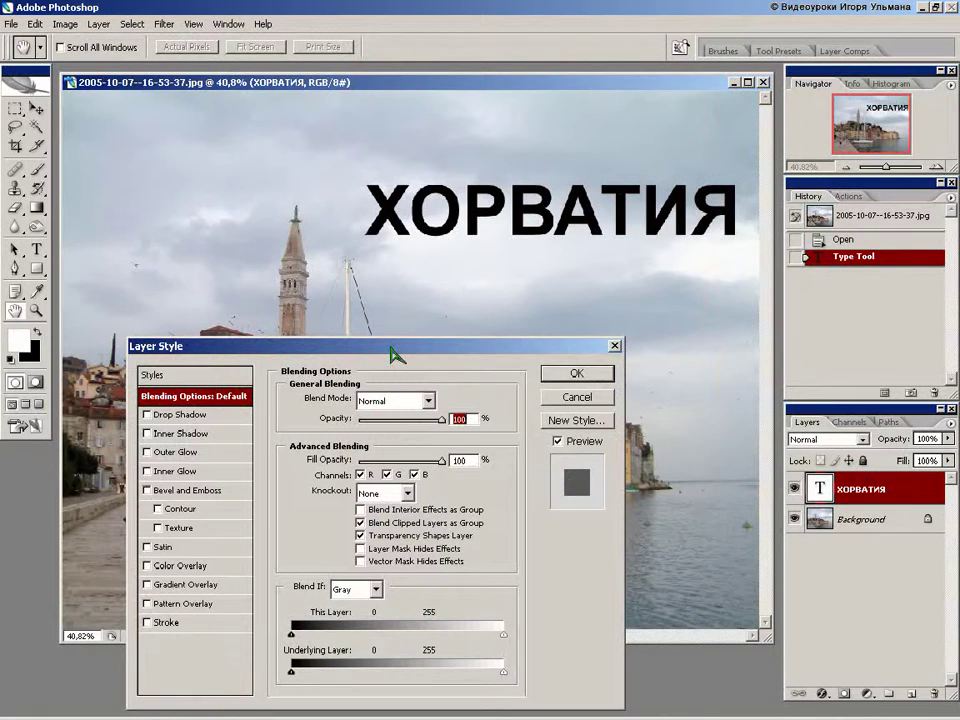
pyautogui.moveTo(390, 348); pyautogui.dragTo(329, 291)
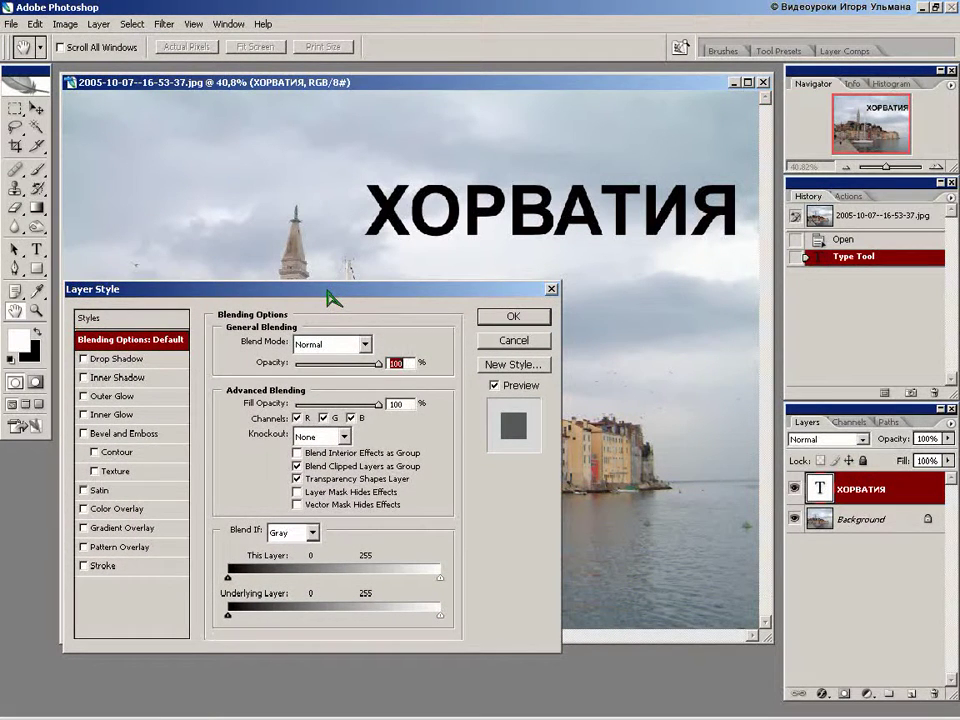
pyautogui.click(100, 566)
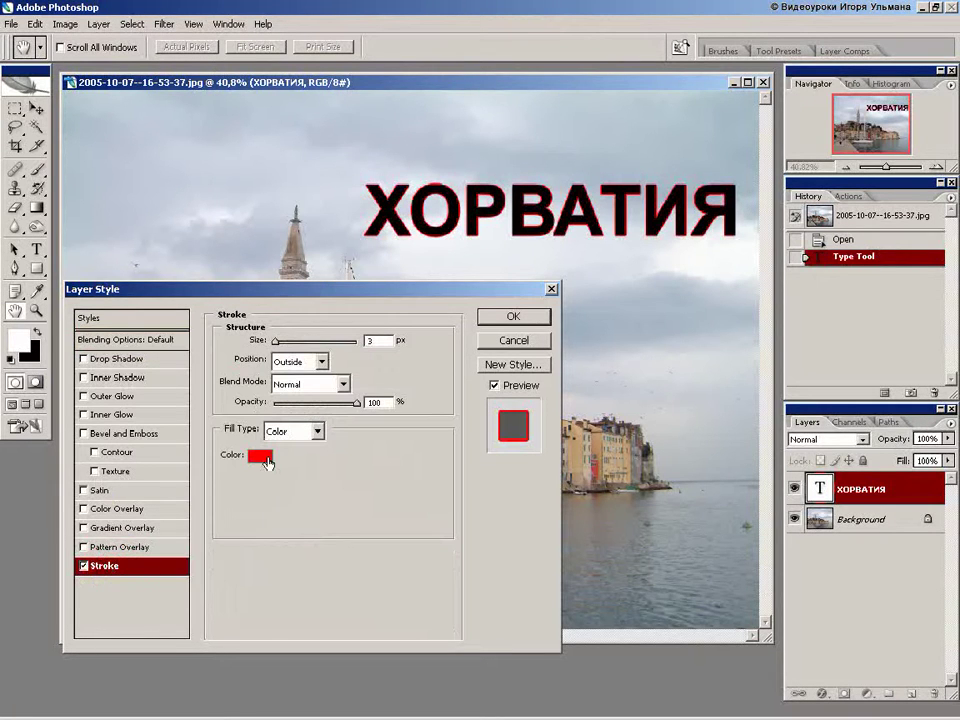
pyautogui.moveTo(276, 343); pyautogui.dragTo(284, 346)
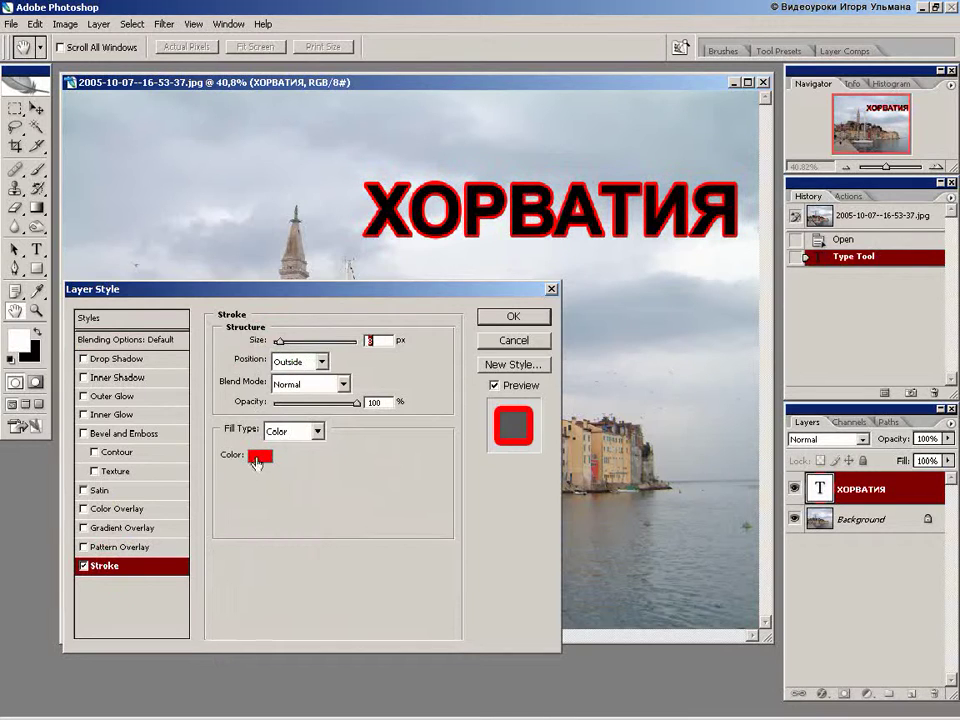
pyautogui.click(259, 456)
pyautogui.click(414, 464)
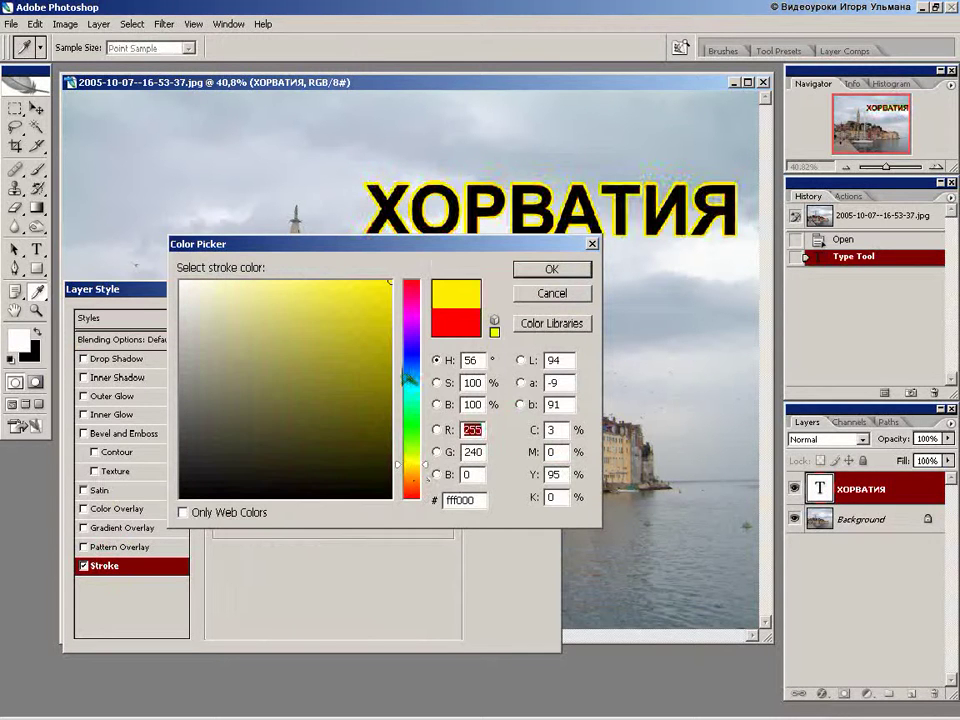
pyautogui.click(552, 270)
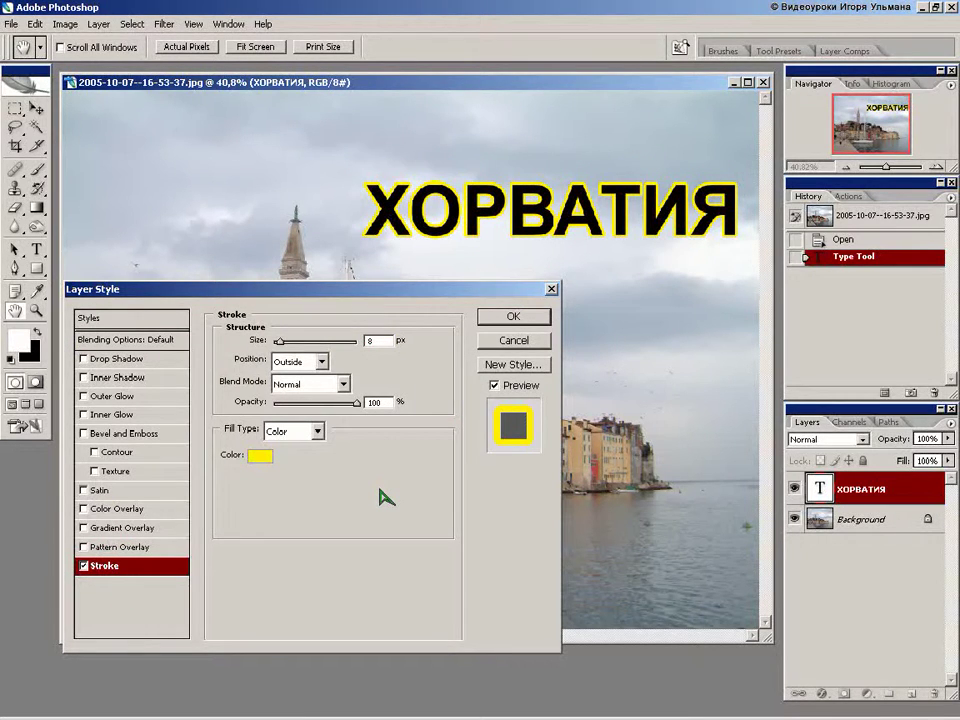
pyautogui.click(104, 359)
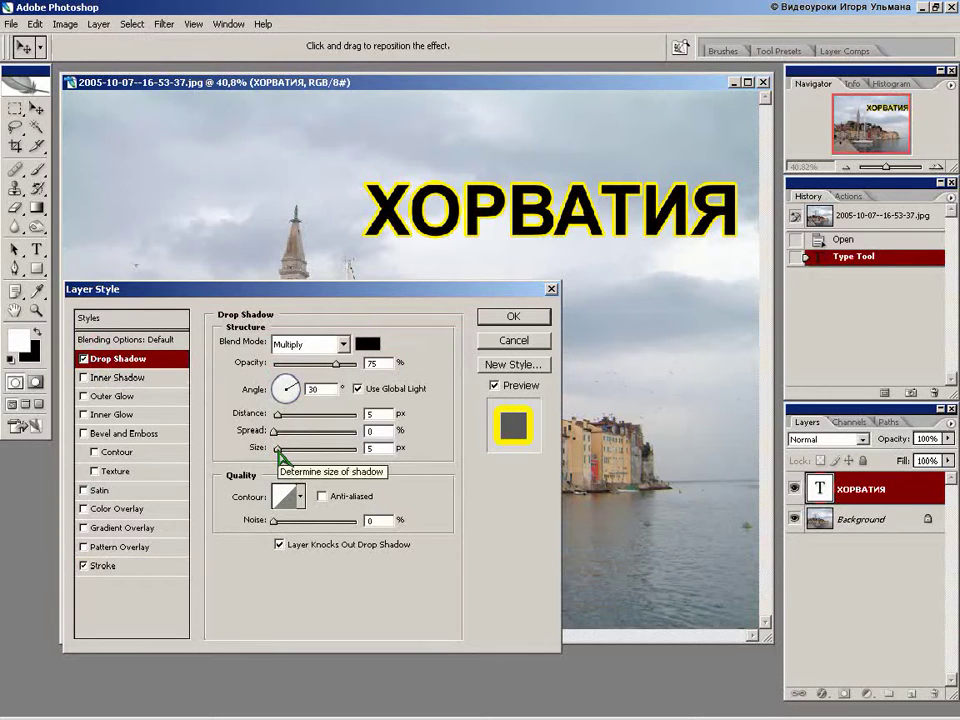
# Set the drop shadow to size 43, distance 28, opacity 94 and angle 133, then apply the style.
pyautogui.moveTo(278, 449)
pyautogui.mouseDown()
pyautogui.moveTo(292, 449)
pyautogui.moveTo(294, 413)
pyautogui.moveTo(300, 418)
pyautogui.mouseUp()
pyautogui.click(296, 384)
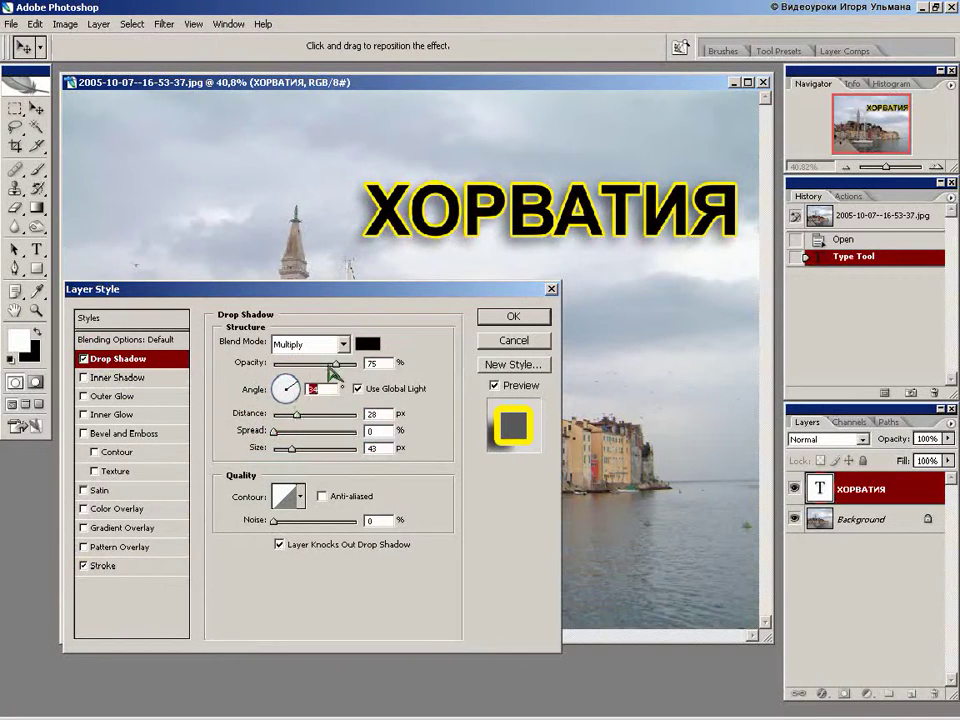
pyautogui.moveTo(335, 365); pyautogui.dragTo(354, 366)
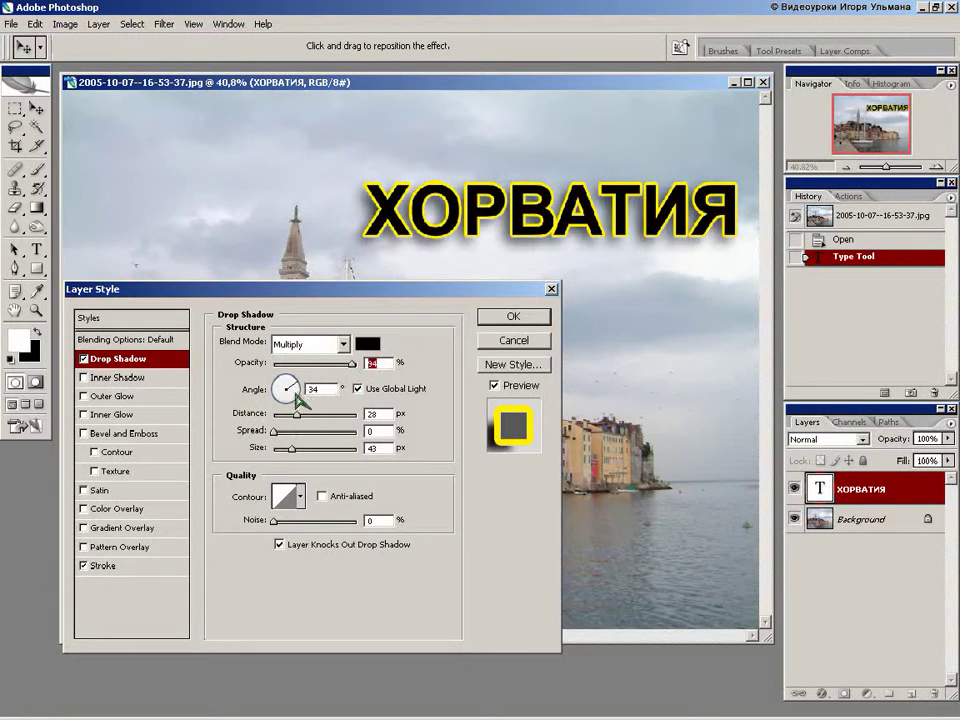
pyautogui.moveTo(292, 385); pyautogui.dragTo(284, 381)
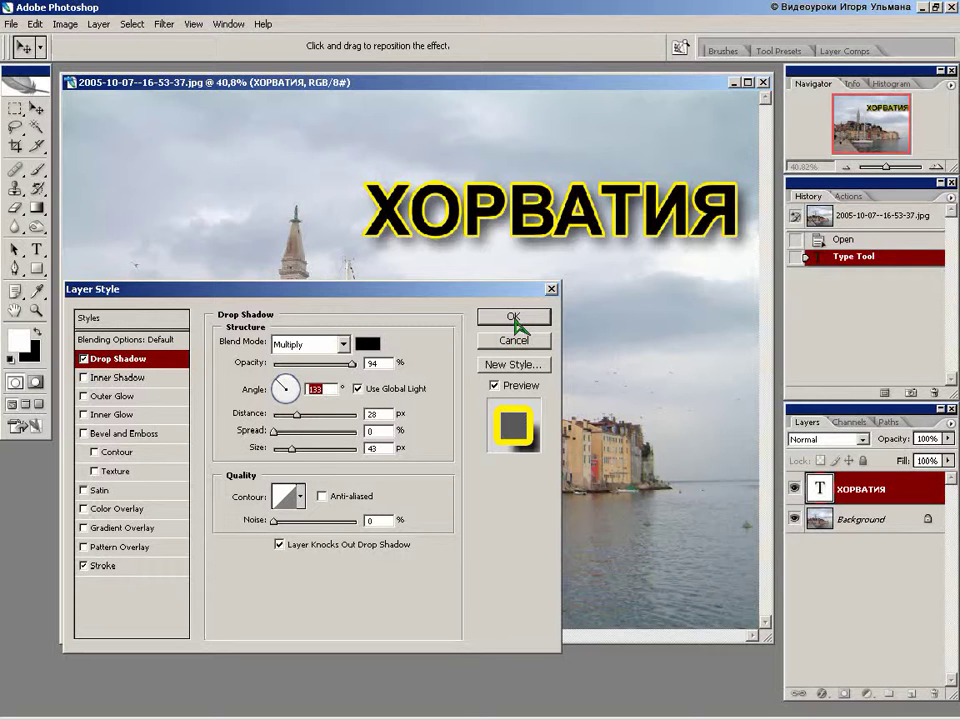
pyautogui.click(513, 317)
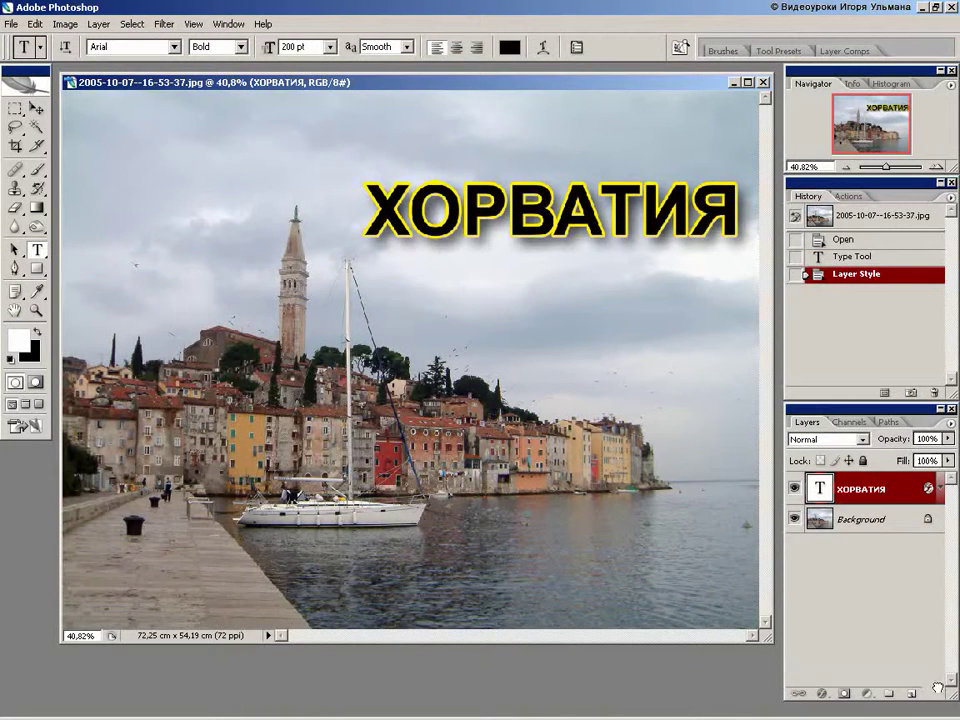
# Delete the ХОРВАТИЯ layer and switch to the Horizontal Type Mask Tool.
pyautogui.moveTo(880, 497); pyautogui.dragTo(936, 693)
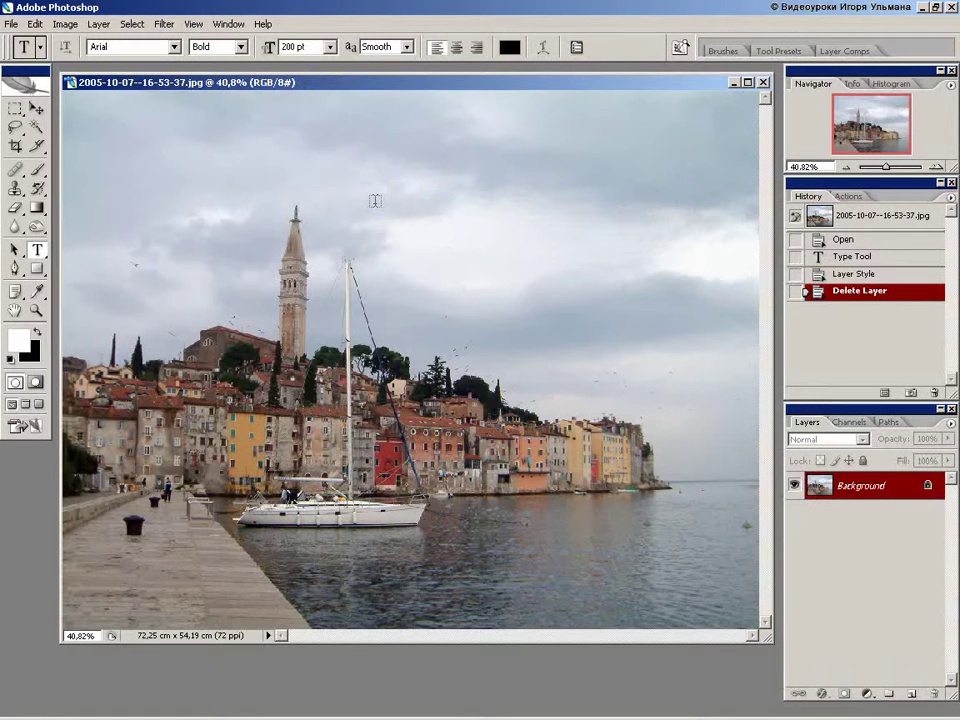
pyautogui.click(47, 260)
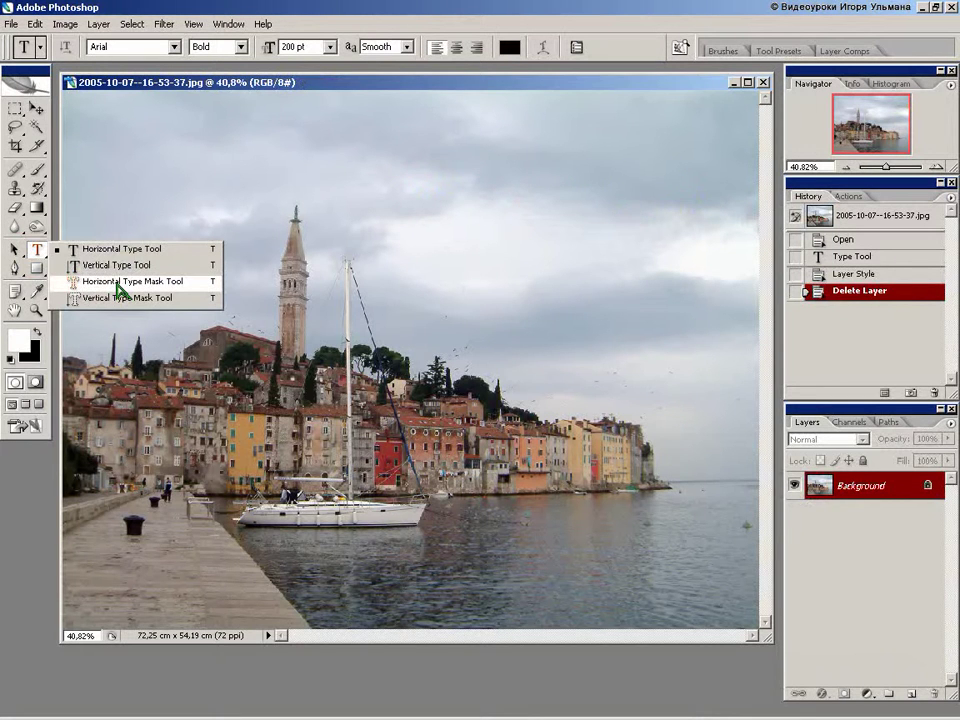
pyautogui.click(117, 284)
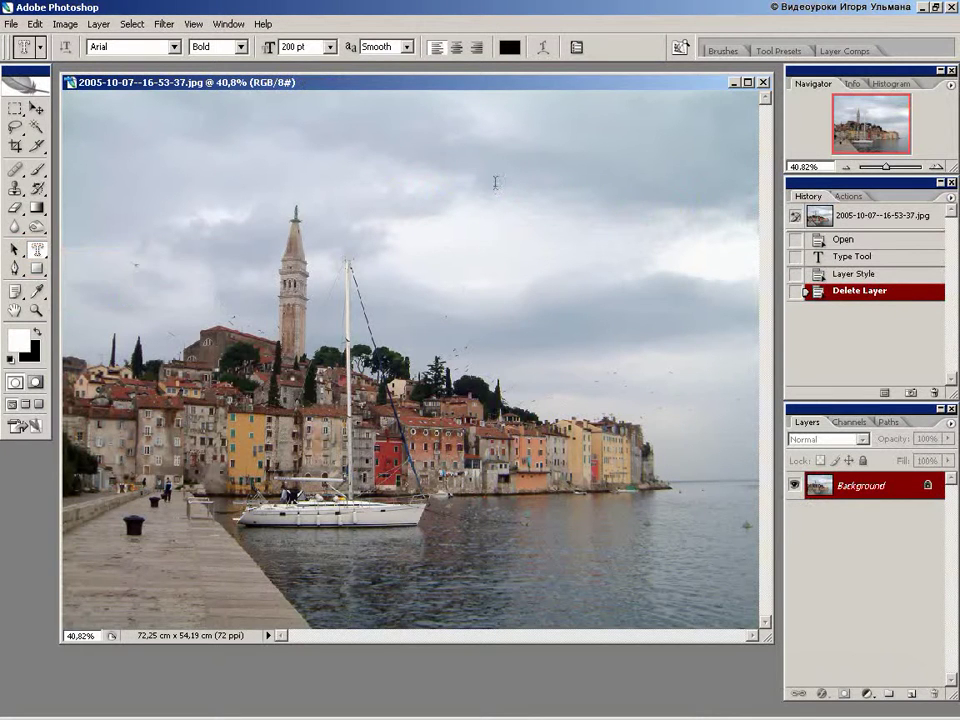
# Type ОТПУСК as a type mask in the sky and set it to 300 pt.
pyautogui.click(431, 206)
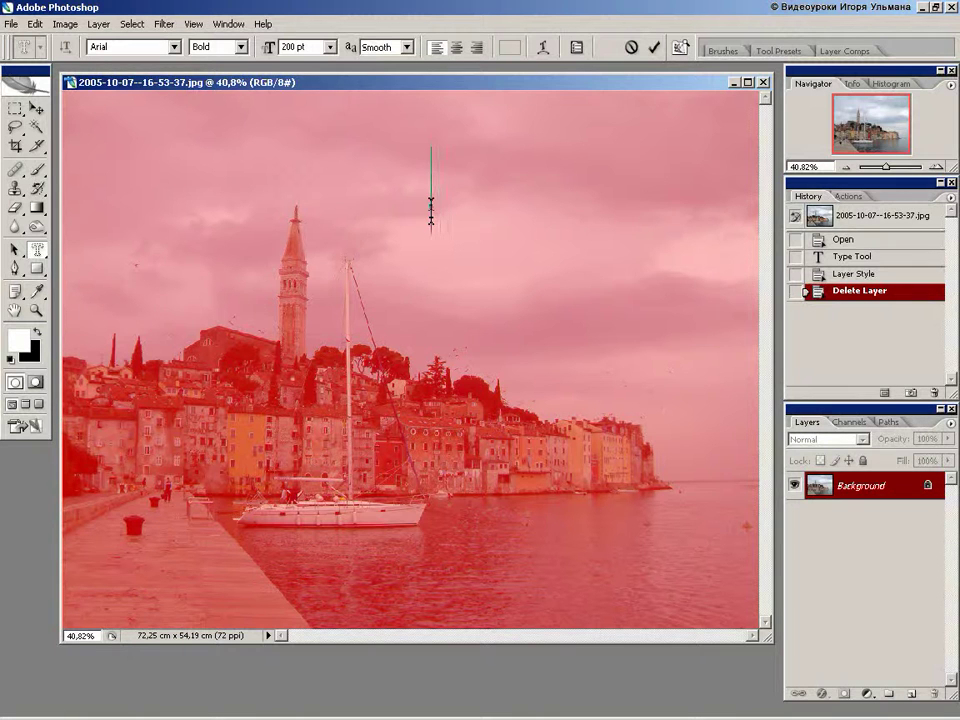
pyautogui.write('ОТ')
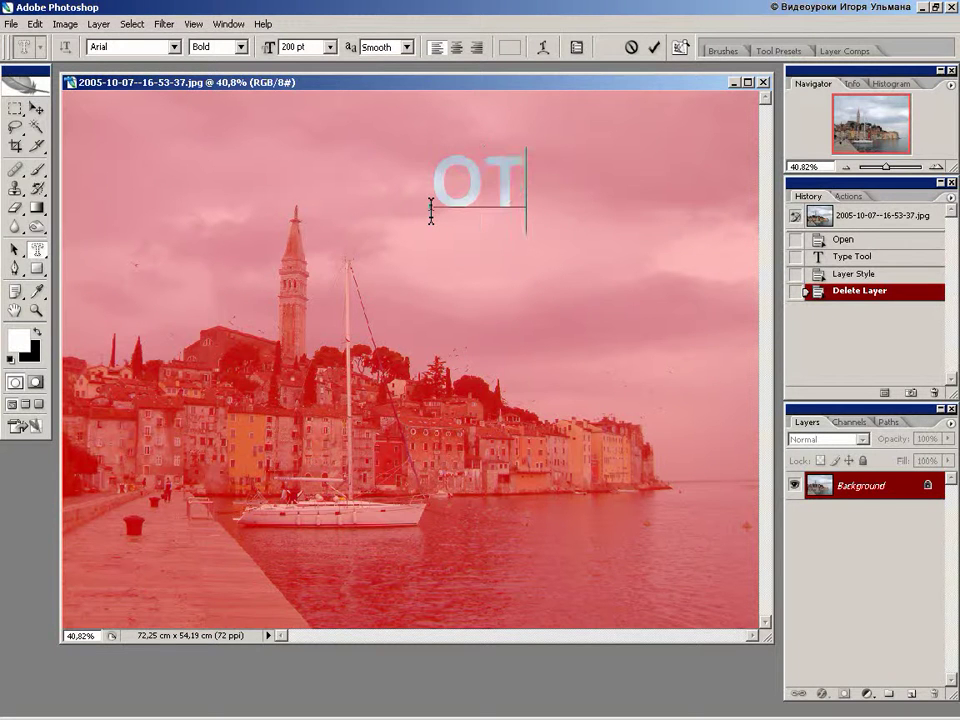
pyautogui.write('ПУСК')
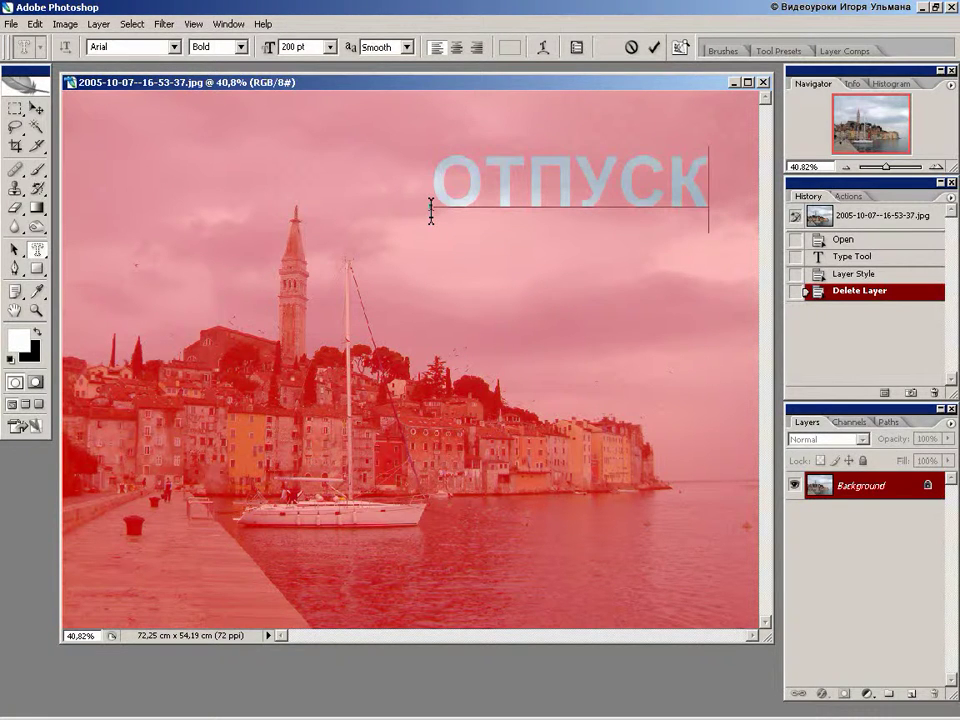
pyautogui.hotkey('ctrl', 'a')
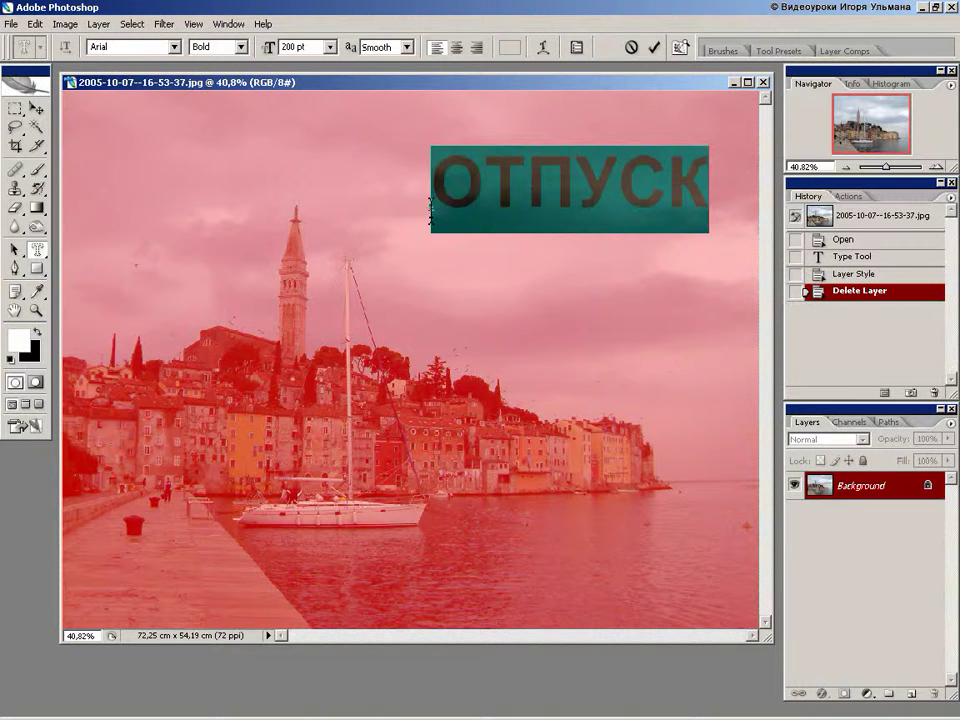
pyautogui.click(330, 47)
pyautogui.click(305, 47)
pyautogui.write('300')
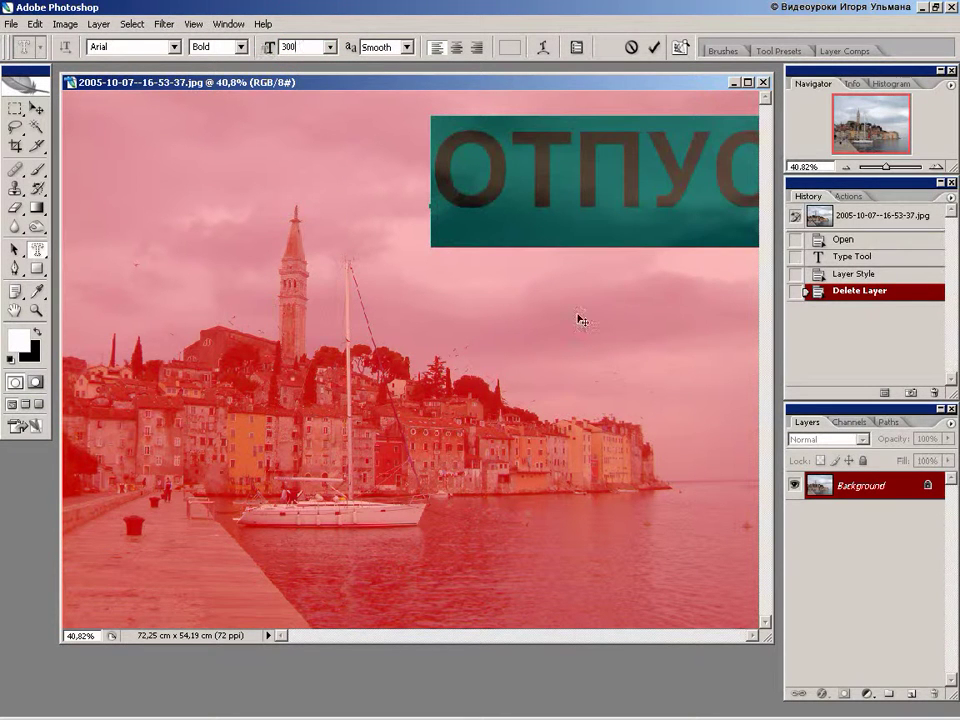
pyautogui.press('Return')
# Move the ОТПУСК mask left and check Warp Text, leaving it at None.
pyautogui.moveTo(573, 321)
pyautogui.mouseDown()
pyautogui.moveTo(520, 321)
pyautogui.moveTo(518, 330)
pyautogui.mouseUp()
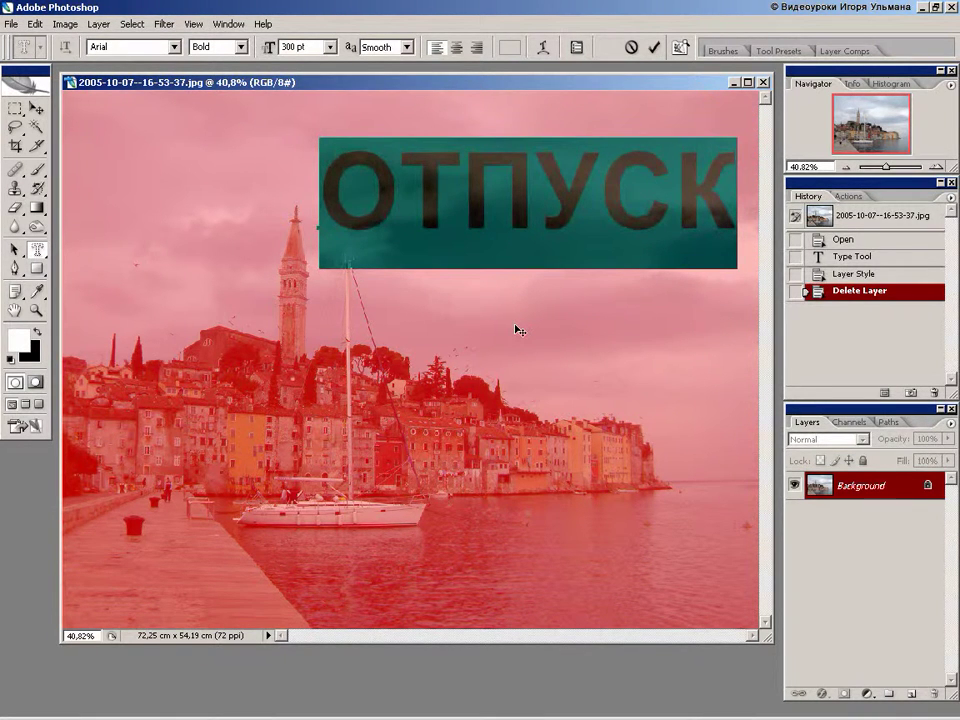
pyautogui.click(544, 49)
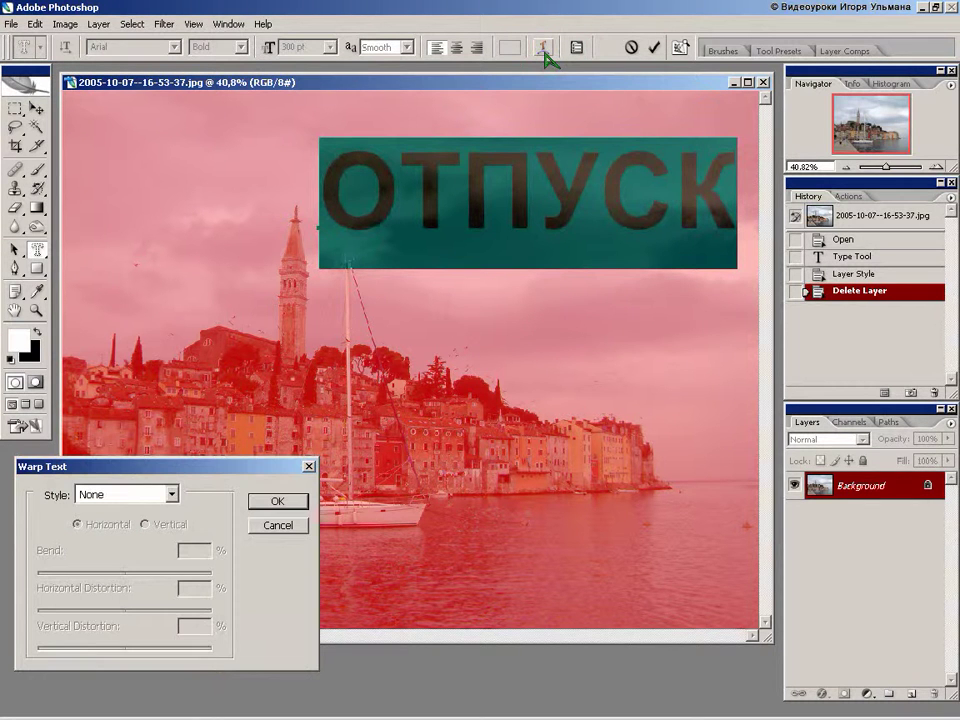
pyautogui.click(280, 527)
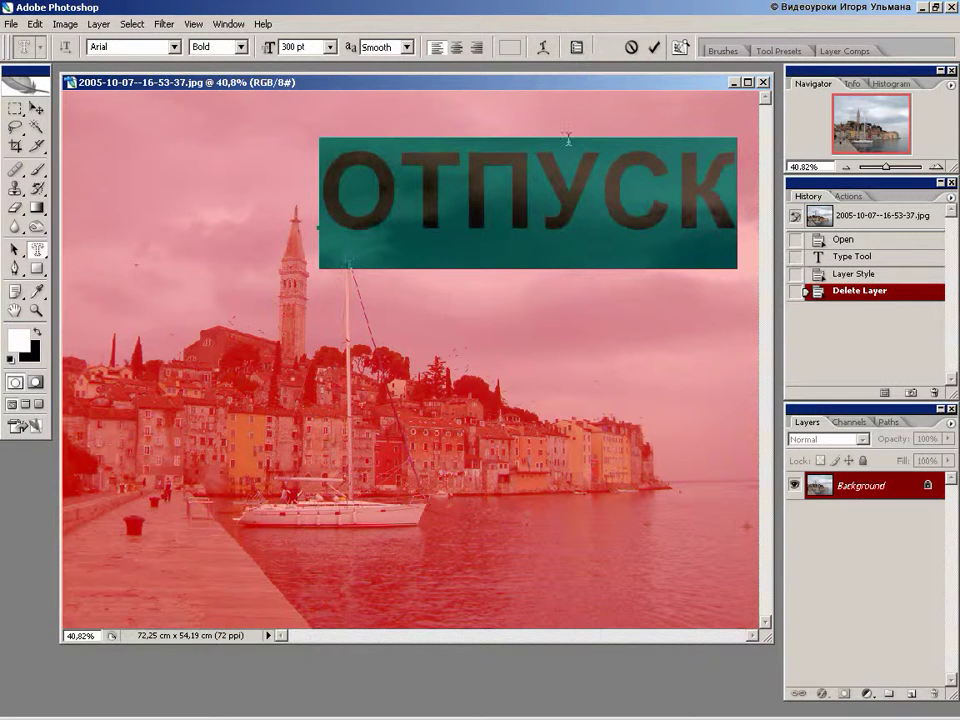
# Copy the ОТПУСК-shaped selection of the sky to Layer 1, checking it by toggling the Background.
pyautogui.click(862, 492)
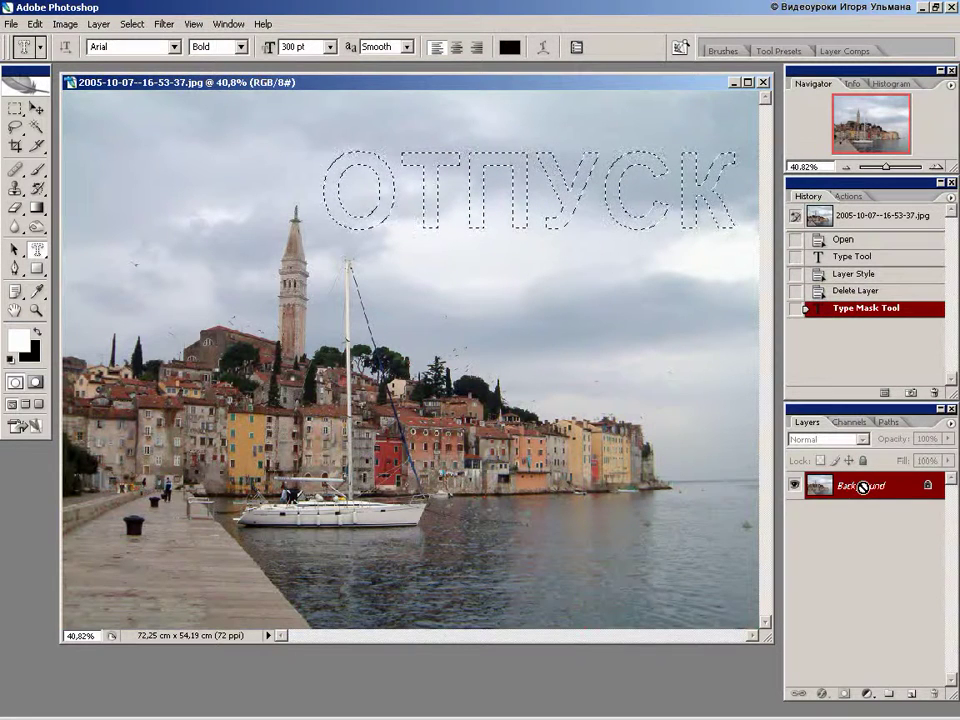
pyautogui.hotkey('ctrl', 'j')
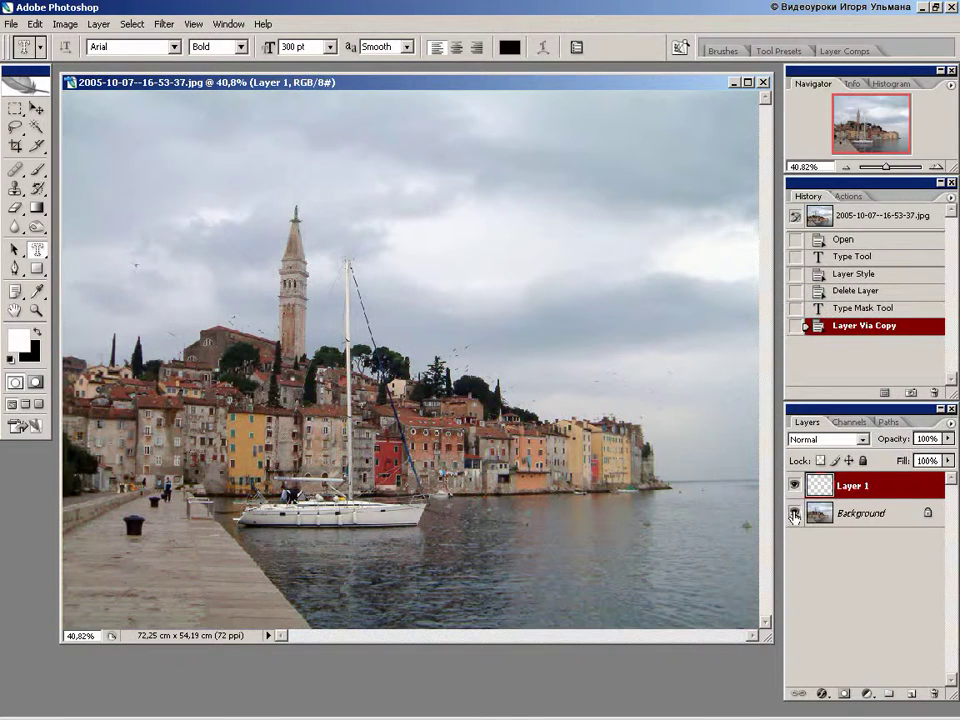
pyautogui.click(794, 513)
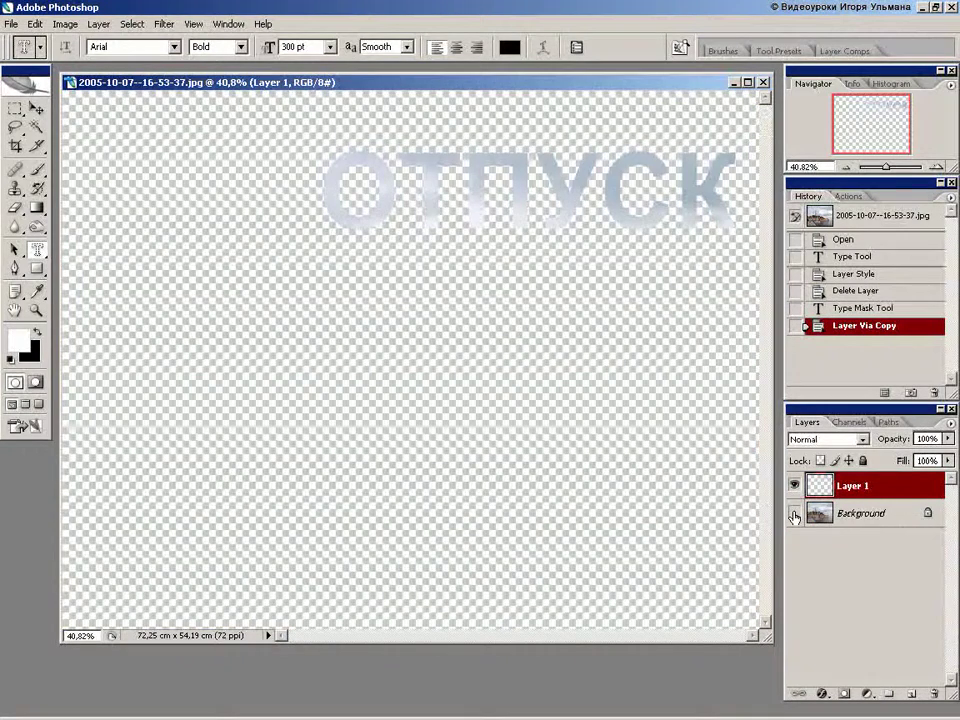
pyautogui.click(794, 513)
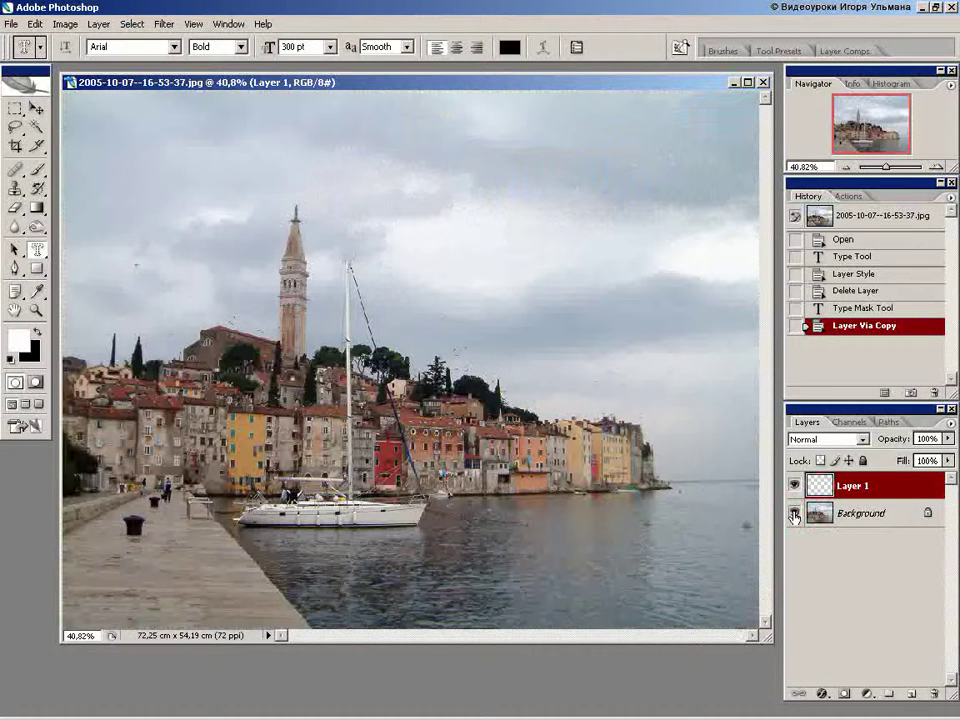
pyautogui.click(98, 25)
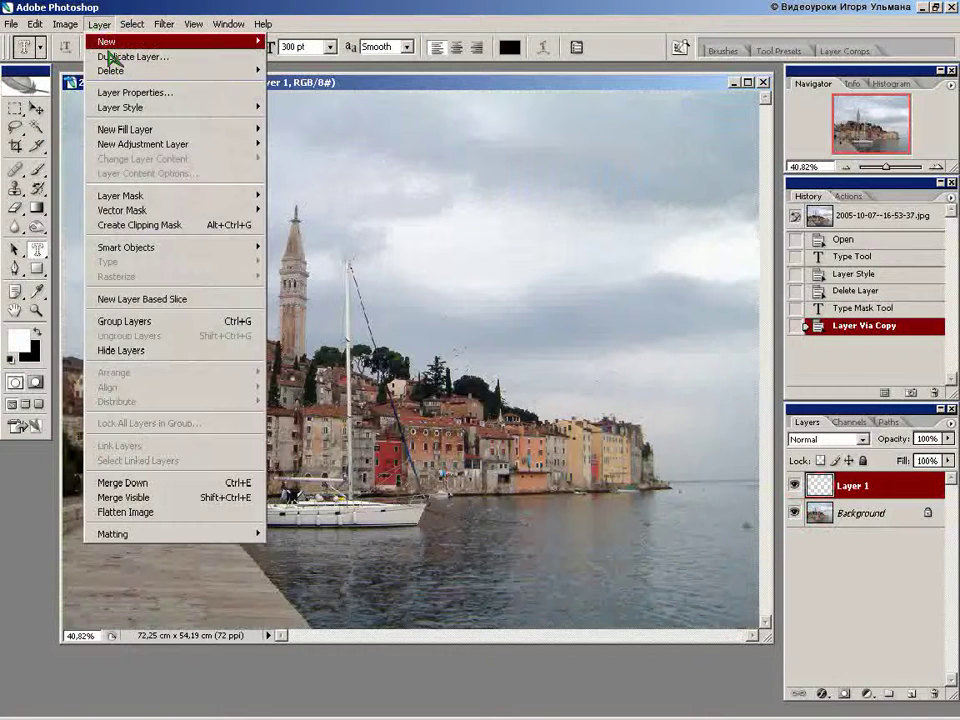
pyautogui.moveTo(143, 144)
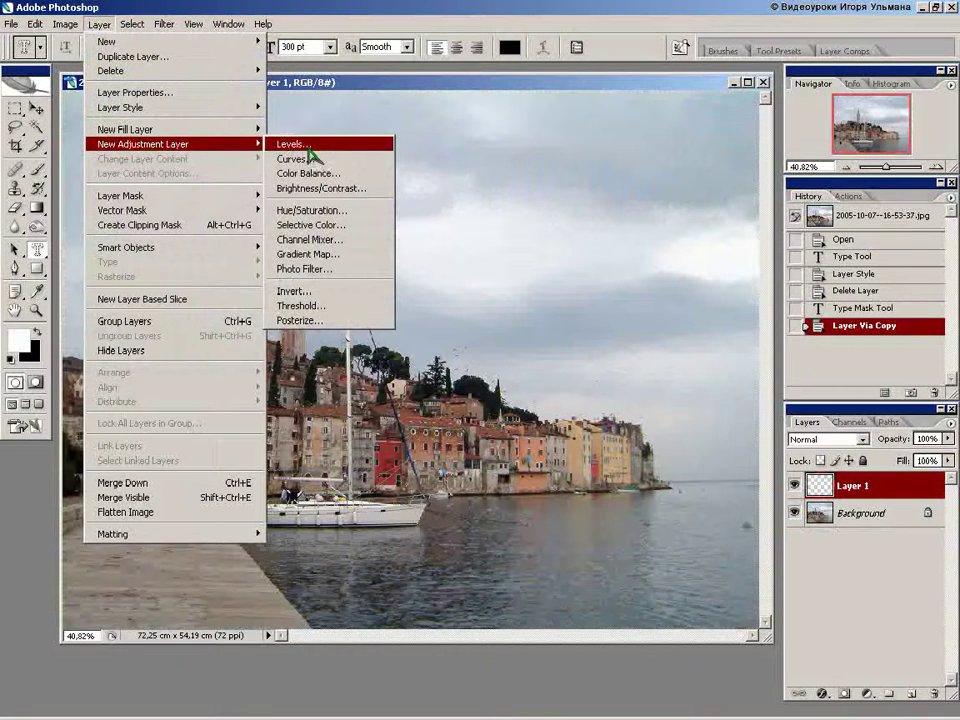
# Add a Brightness/Contrast layer clipped to Layer 1 with brightness +57 and slightly lowered contrast.
pyautogui.click(312, 188)
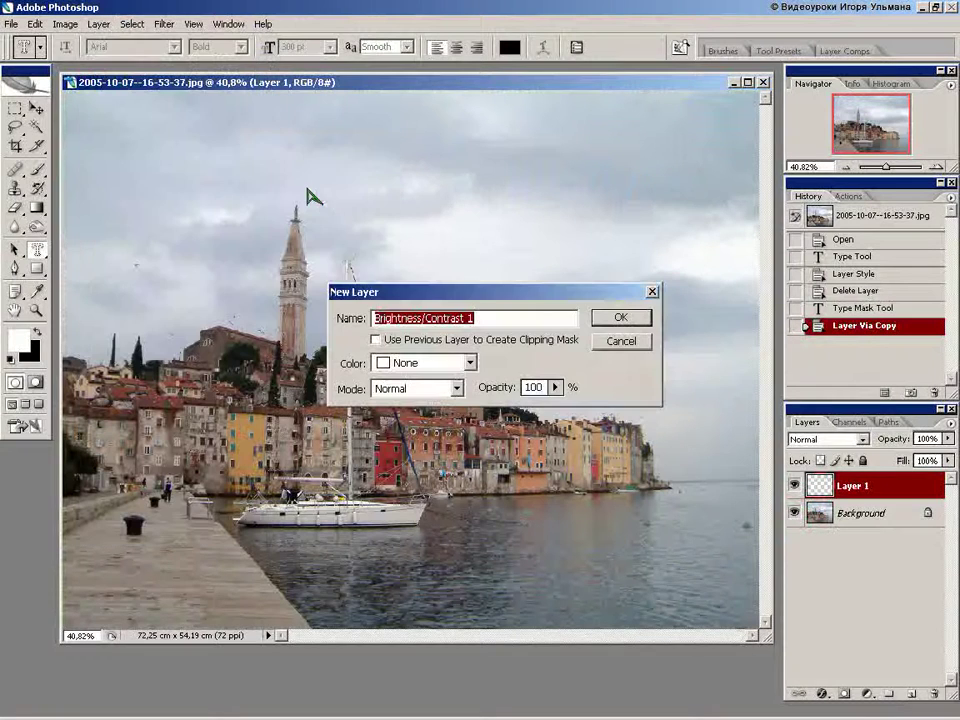
pyautogui.click(376, 339)
pyautogui.click(636, 332)
pyautogui.moveTo(588, 428); pyautogui.dragTo(636, 428)
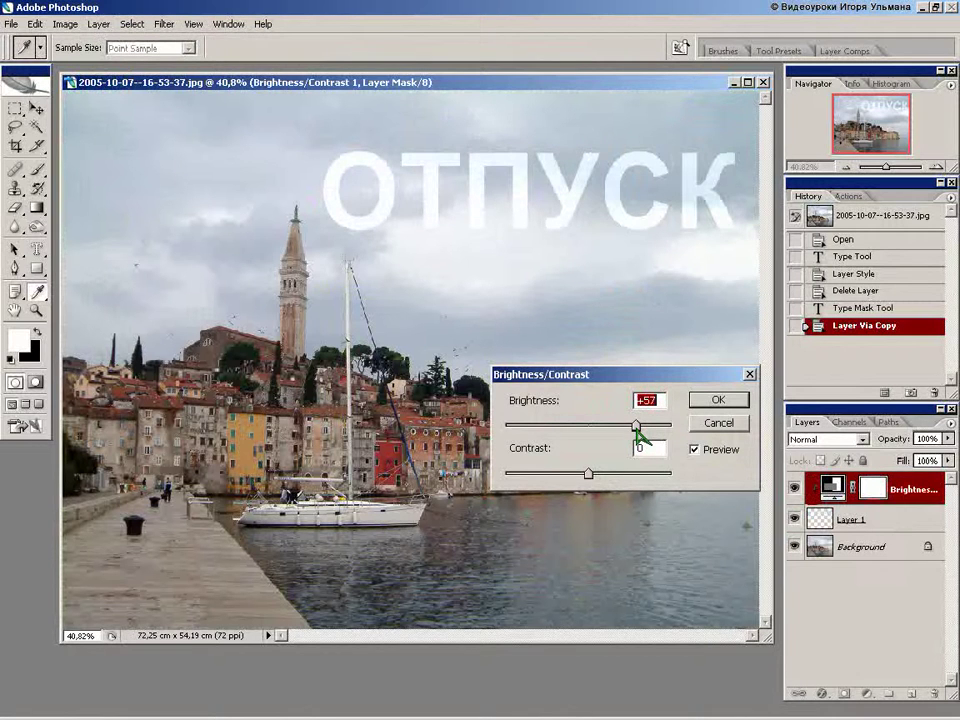
pyautogui.moveTo(588, 473)
pyautogui.mouseDown()
pyautogui.moveTo(559, 474)
pyautogui.moveTo(623, 475)
pyautogui.moveTo(590, 484)
pyautogui.mouseUp()
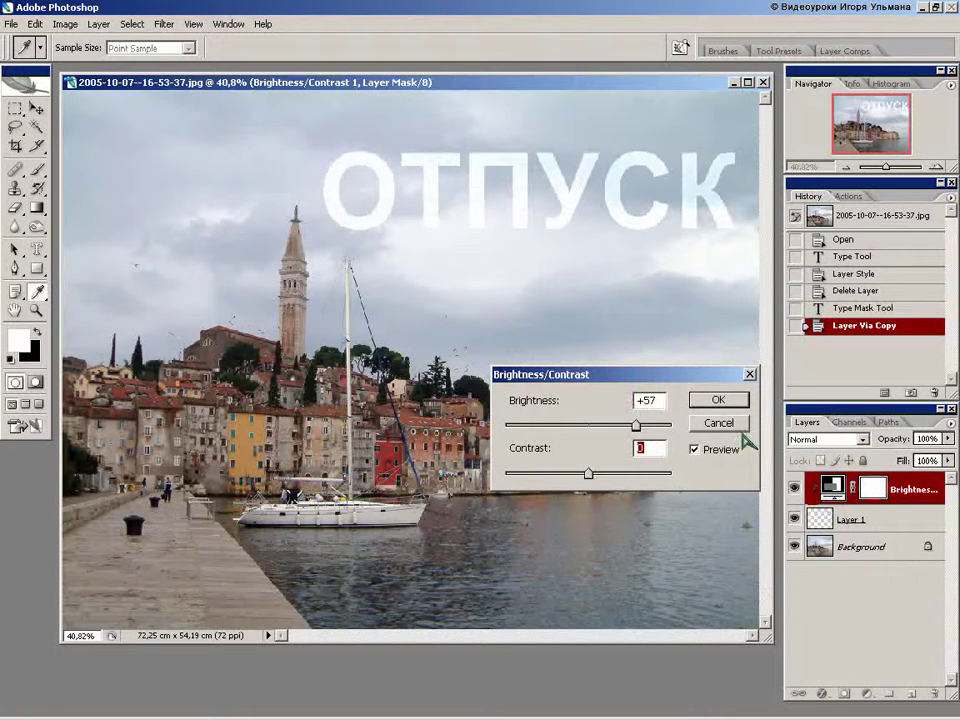
pyautogui.click(718, 400)
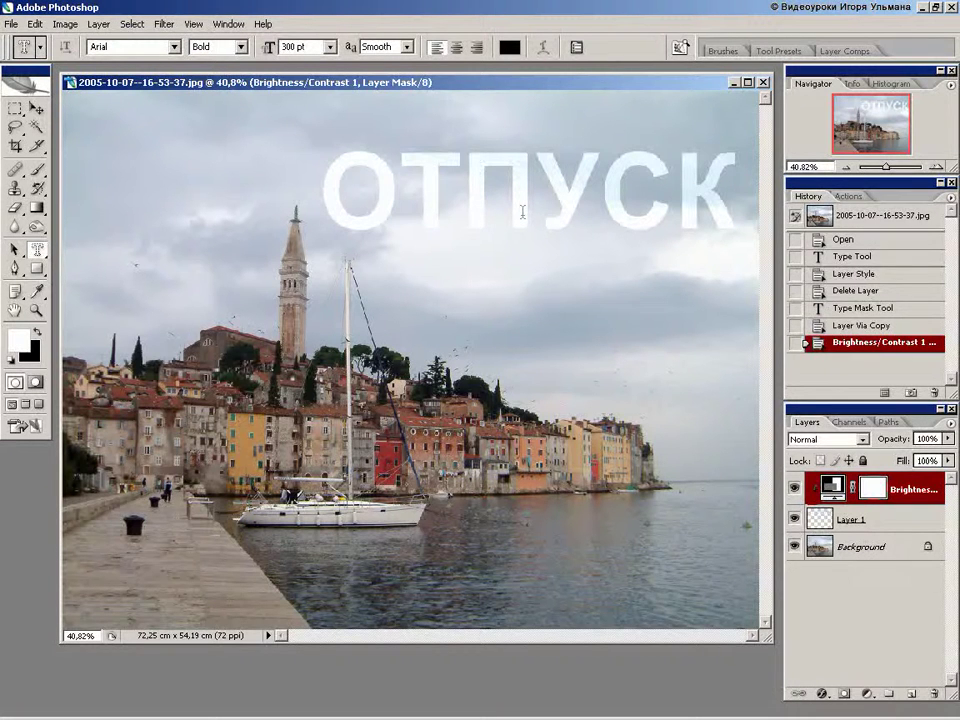
# Give Layer 1 a 3 px red Stroke layer style through Blending Options.
pyautogui.click(851, 521)
pyautogui.rightClick(851, 521)
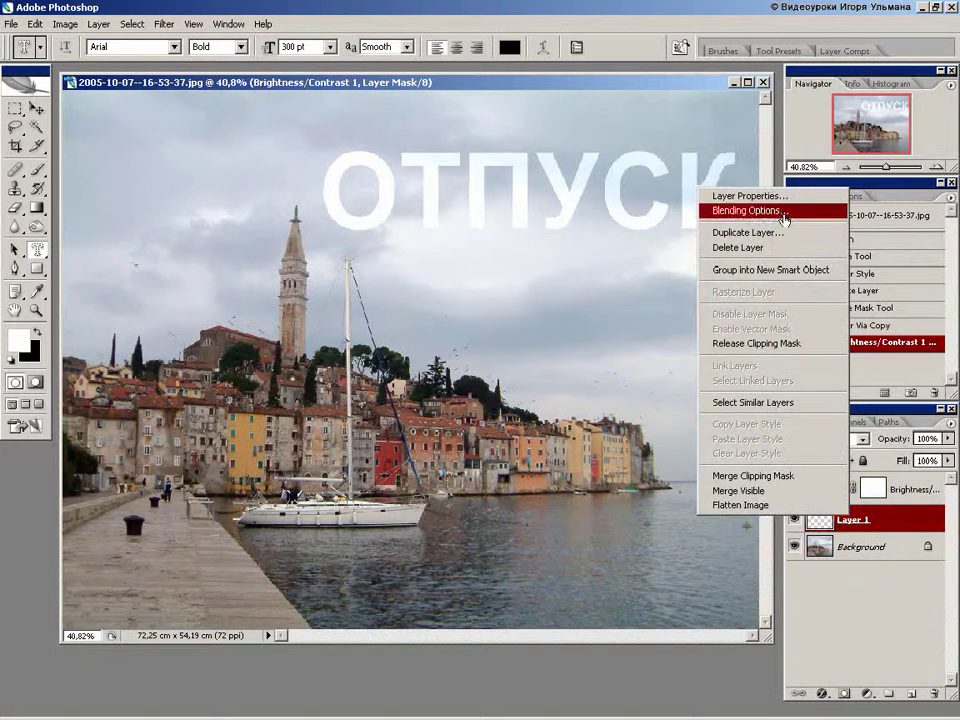
pyautogui.click(784, 213)
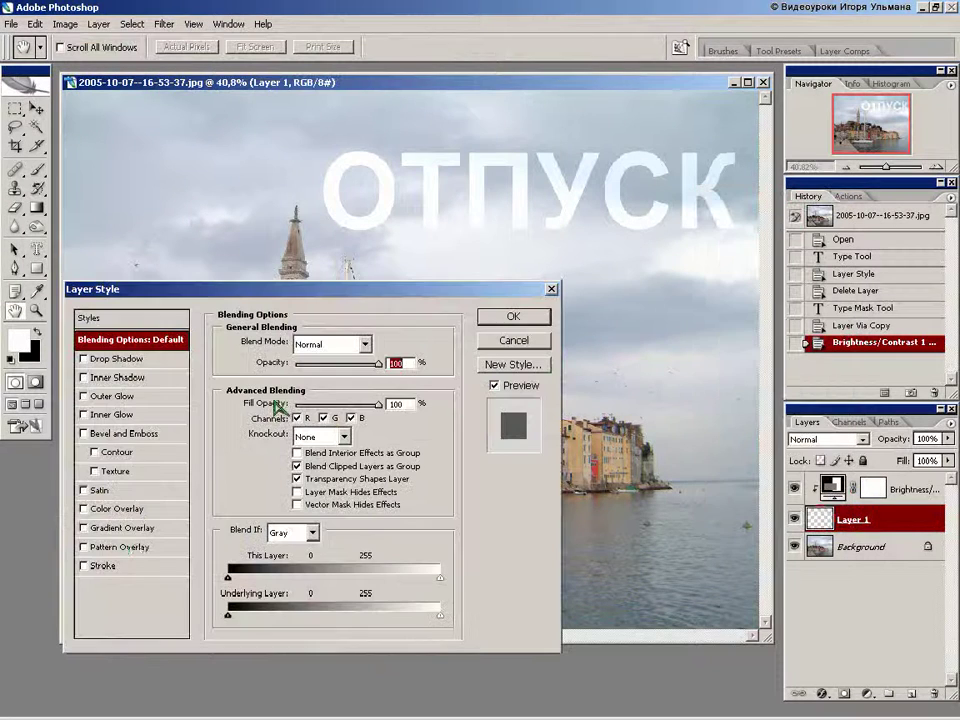
pyautogui.click(100, 566)
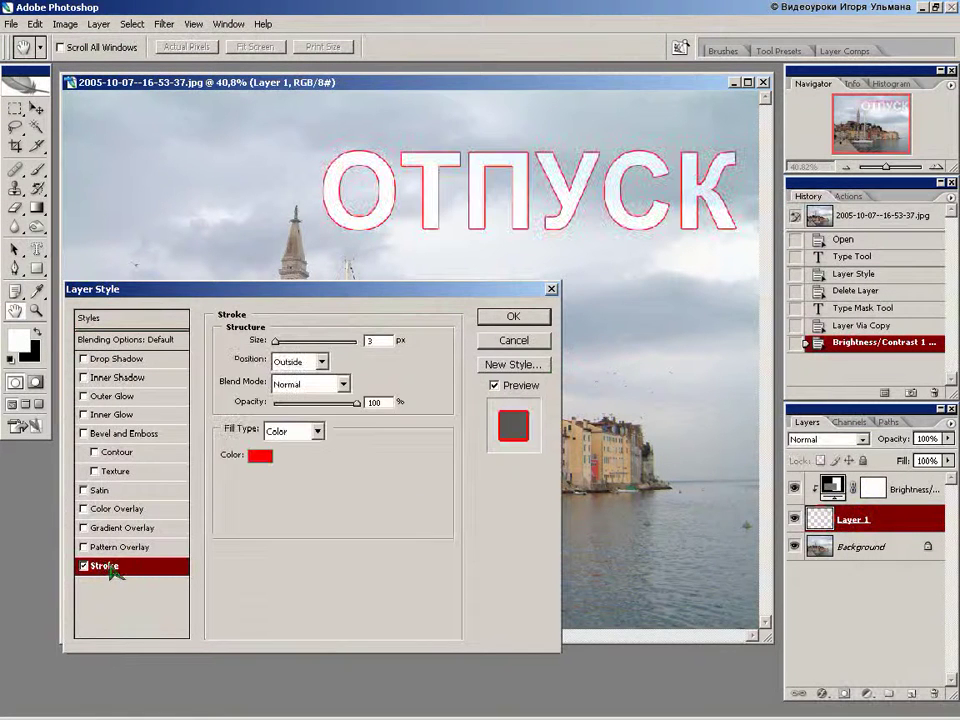
pyautogui.click(512, 317)
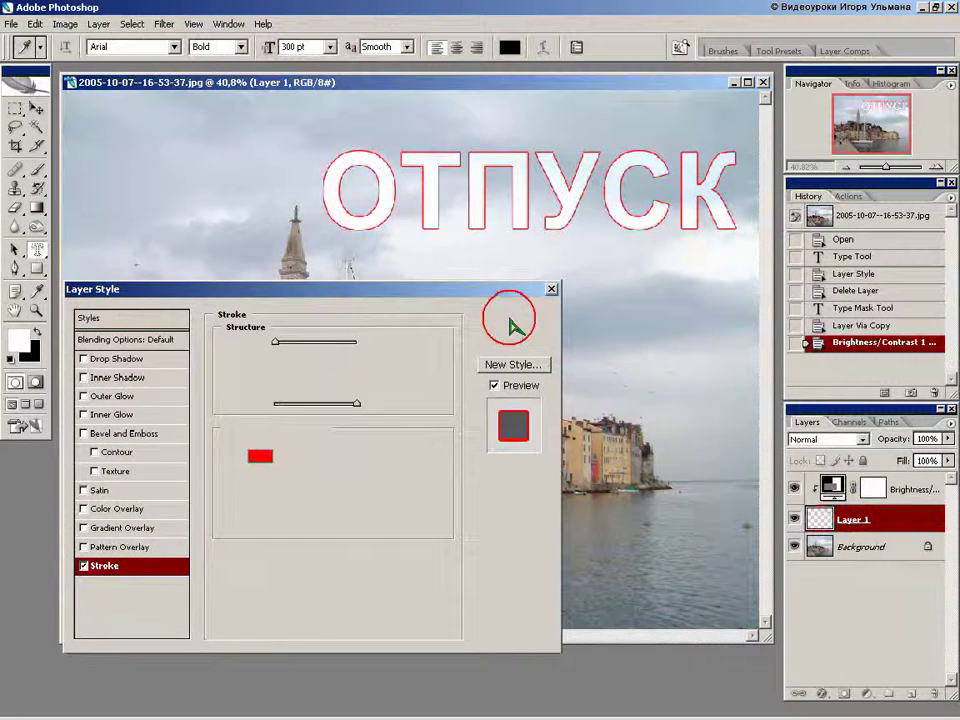